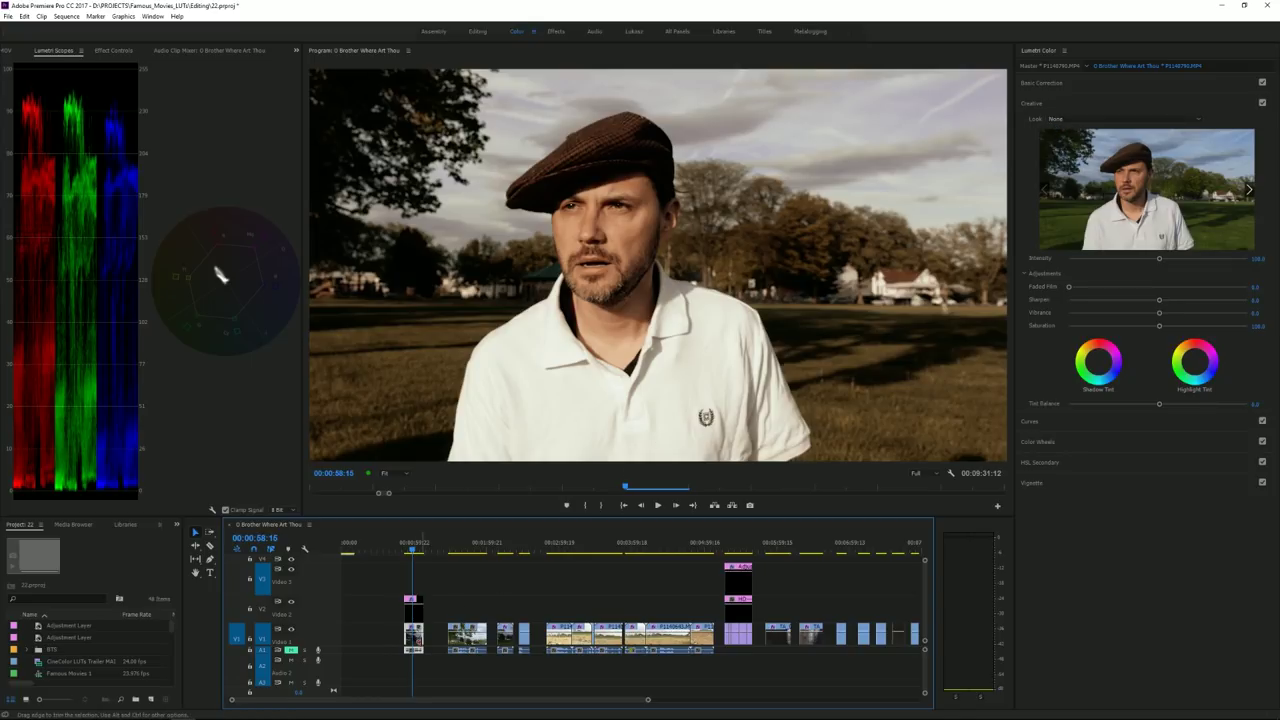
Step: Raise the Exposure of the park clip at 00:00:58:15 to about 1.5 in its basic correction
{"action": "left_click", "coordinate": [1087, 88]}
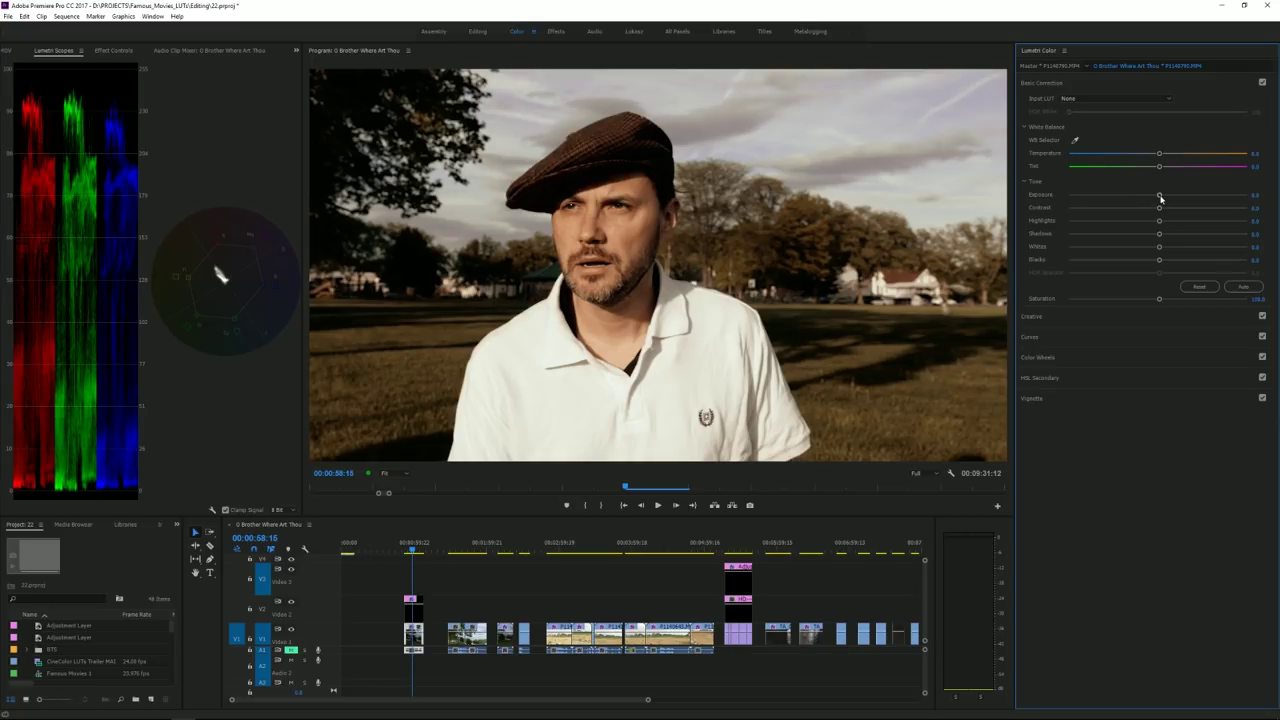
{"action": "left_click_drag", "start_coordinate": [1160, 198], "coordinate": [1182, 198]}
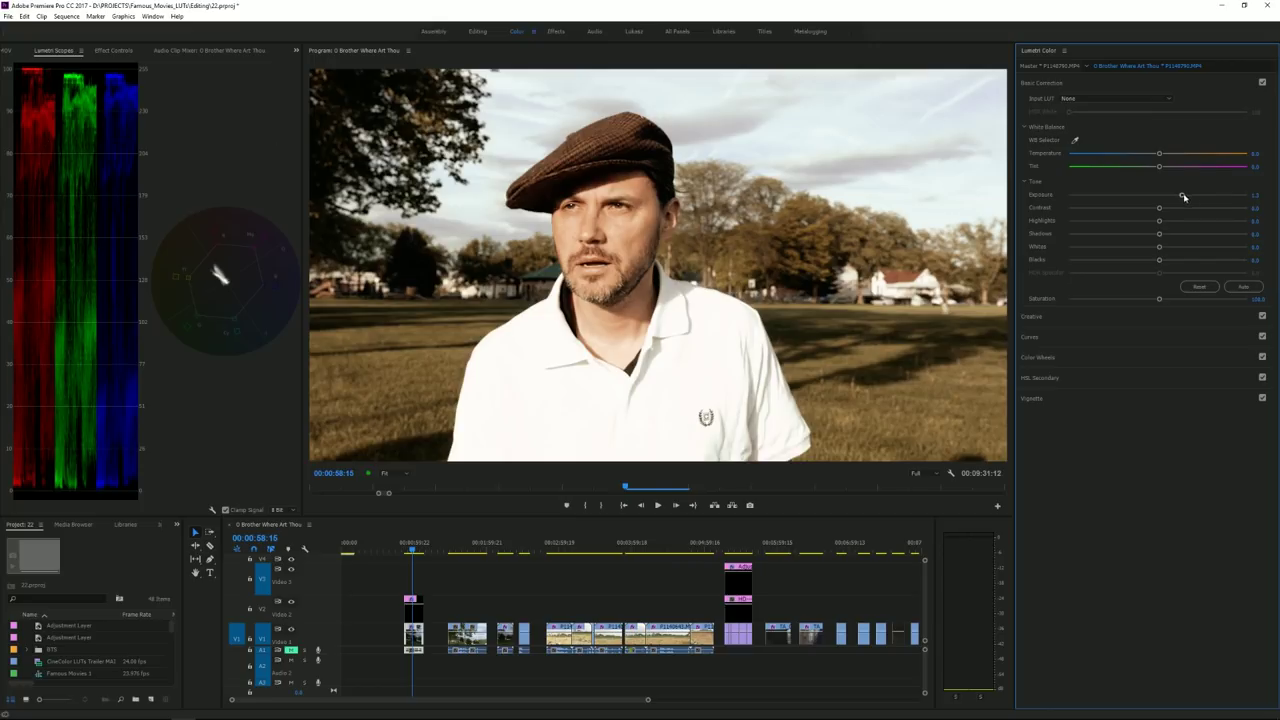
{"action": "left_click_drag", "start_coordinate": [1184, 196], "coordinate": [1184, 197]}
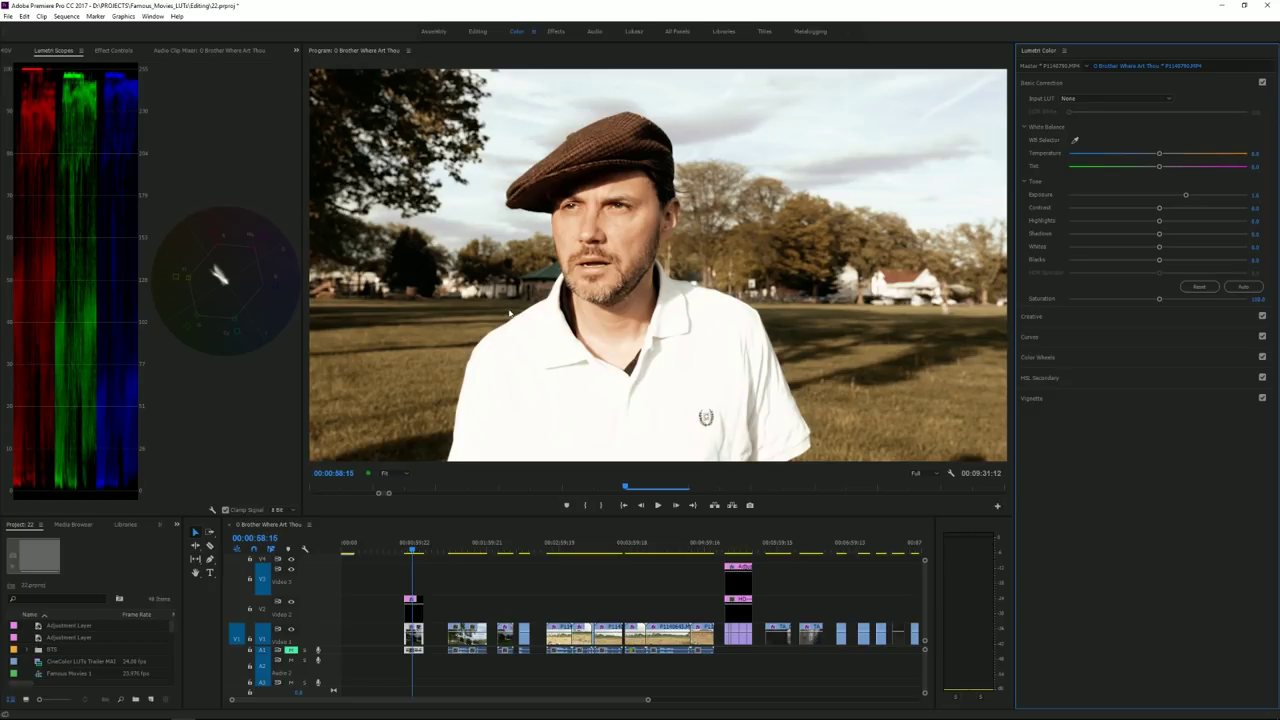
Step: Compare the brightened park clip with the graded field shot of the man in the cap at 00:05:24:00
{"action": "left_click", "coordinate": [732, 546]}
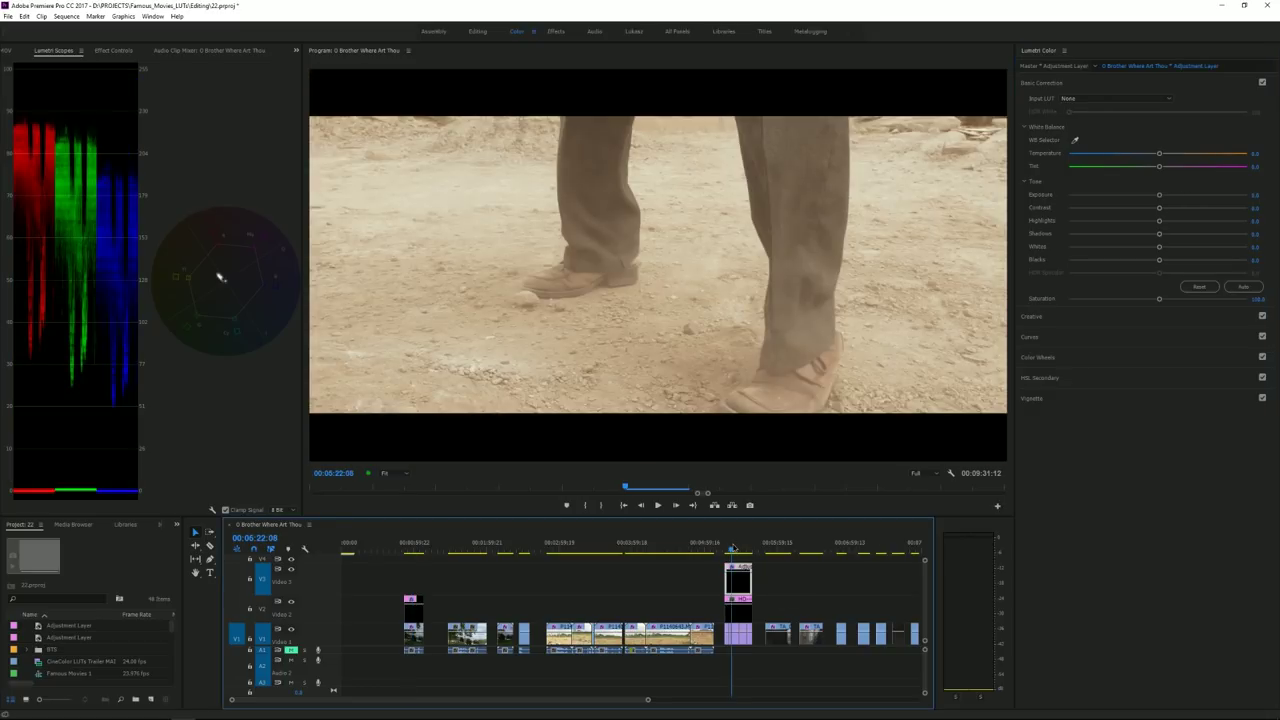
{"action": "left_click_drag", "start_coordinate": [732, 548], "coordinate": [735, 549]}
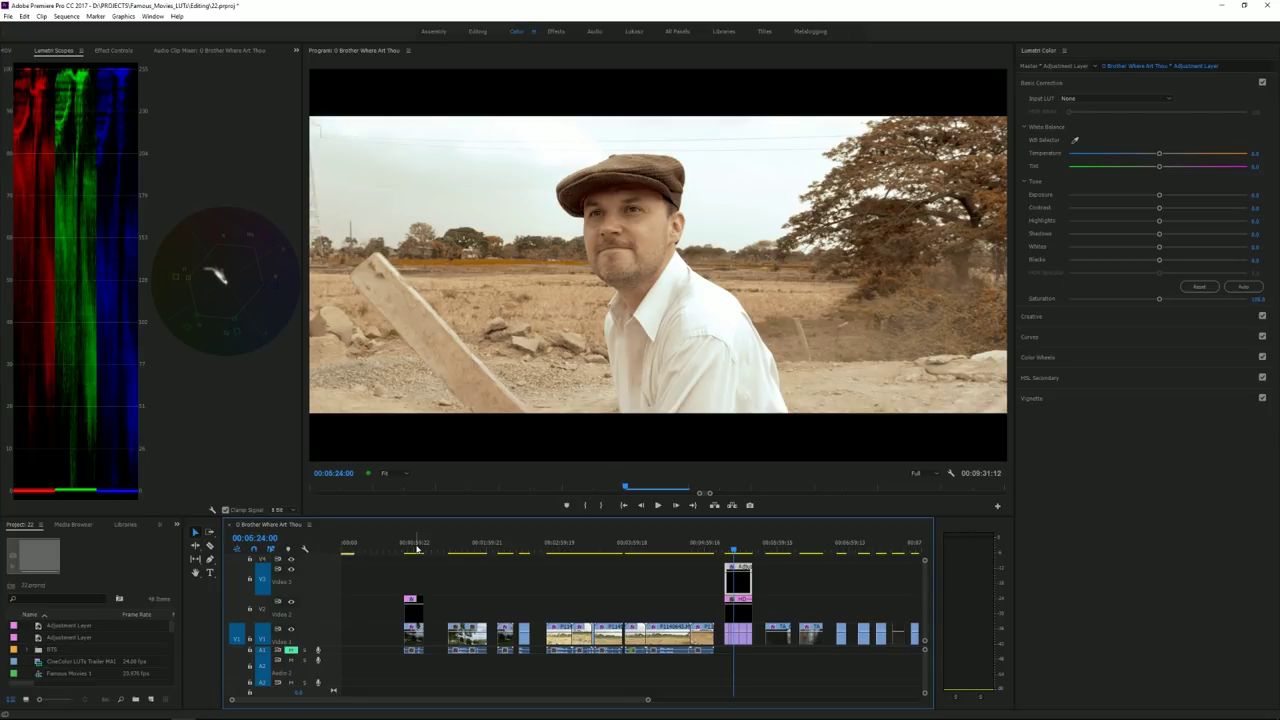
{"action": "left_click", "coordinate": [411, 546]}
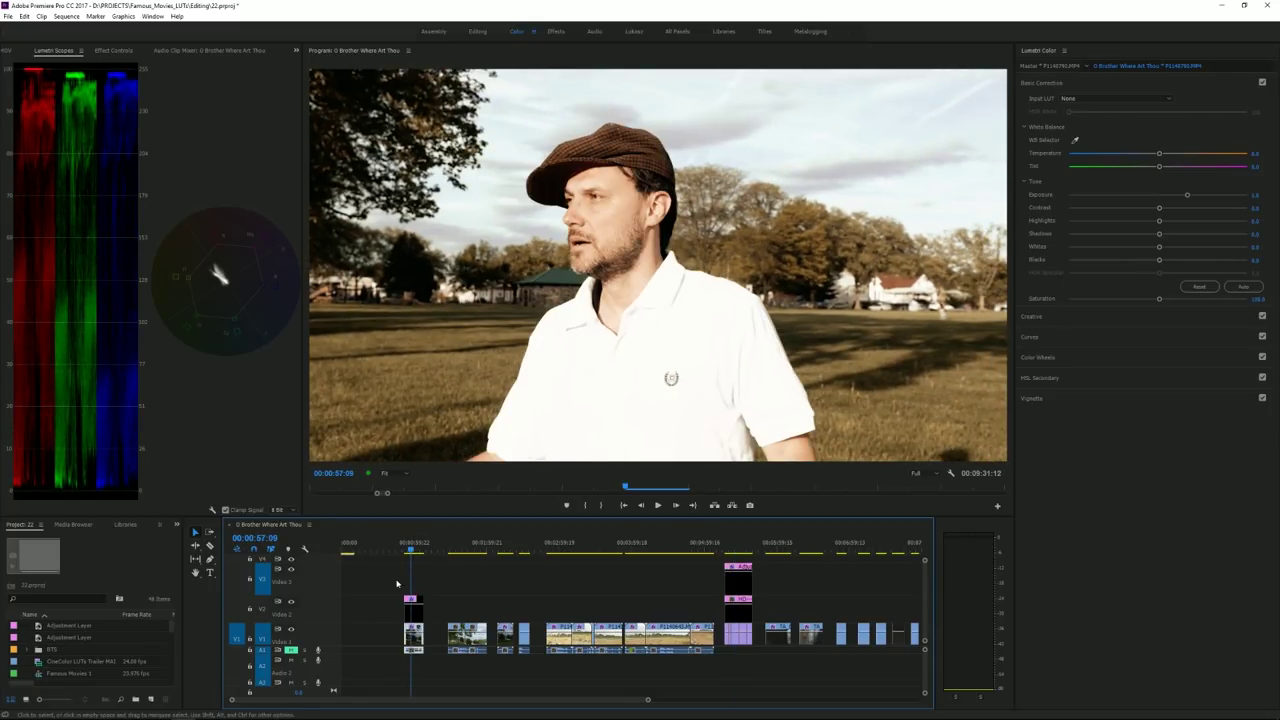
{"action": "left_click_drag", "start_coordinate": [413, 548], "coordinate": [407, 551]}
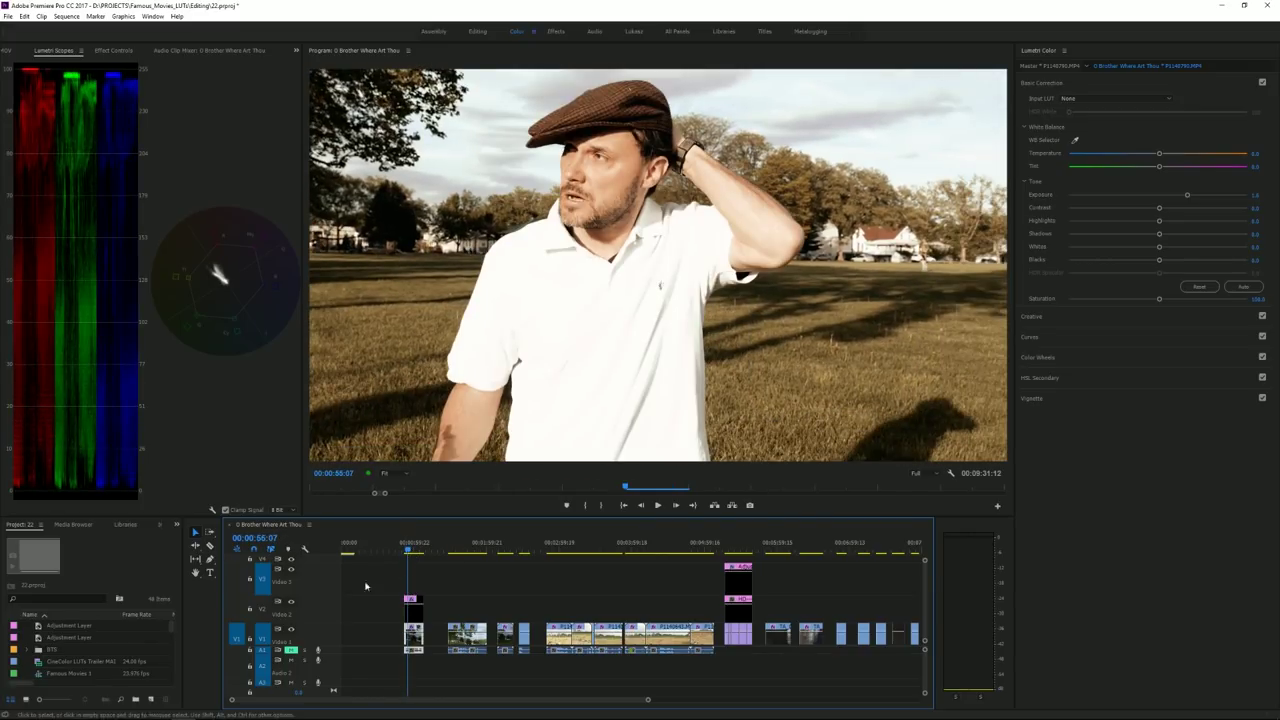
Step: Compare the park clip with and without the adjustment layer's track and its own basic correction
{"action": "left_click", "coordinate": [291, 601]}
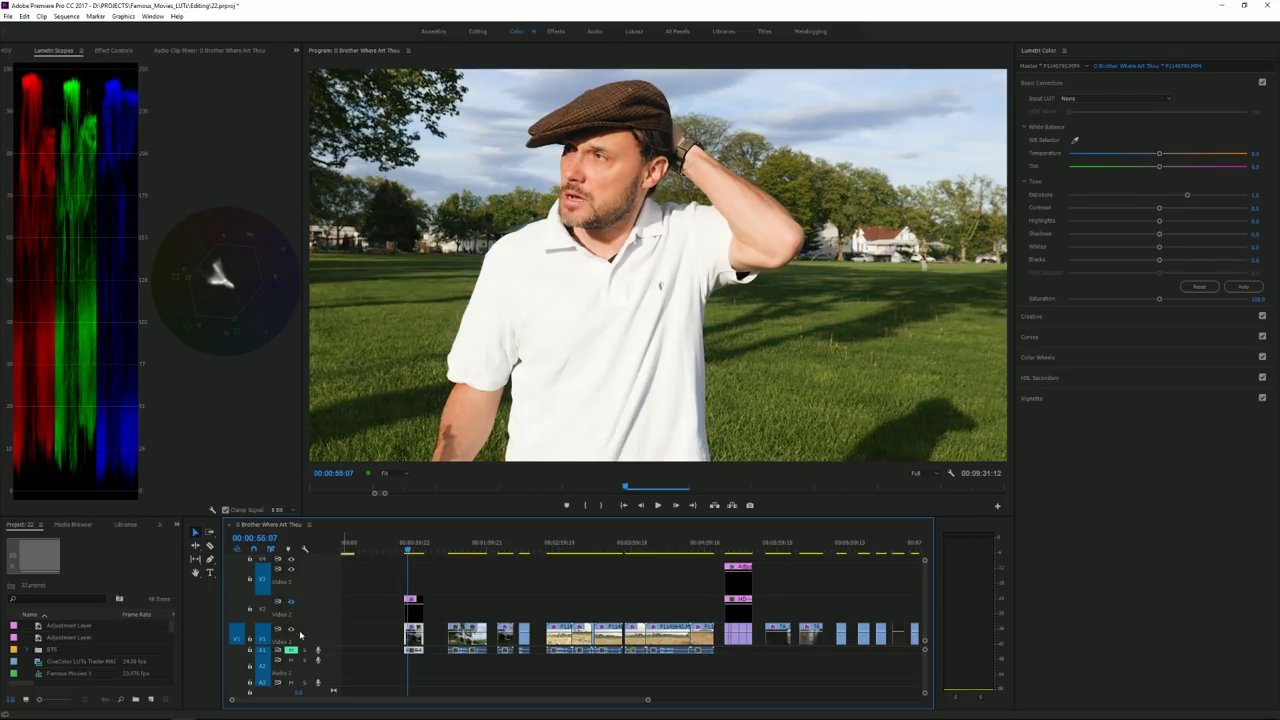
{"action": "left_click", "coordinate": [1261, 84]}
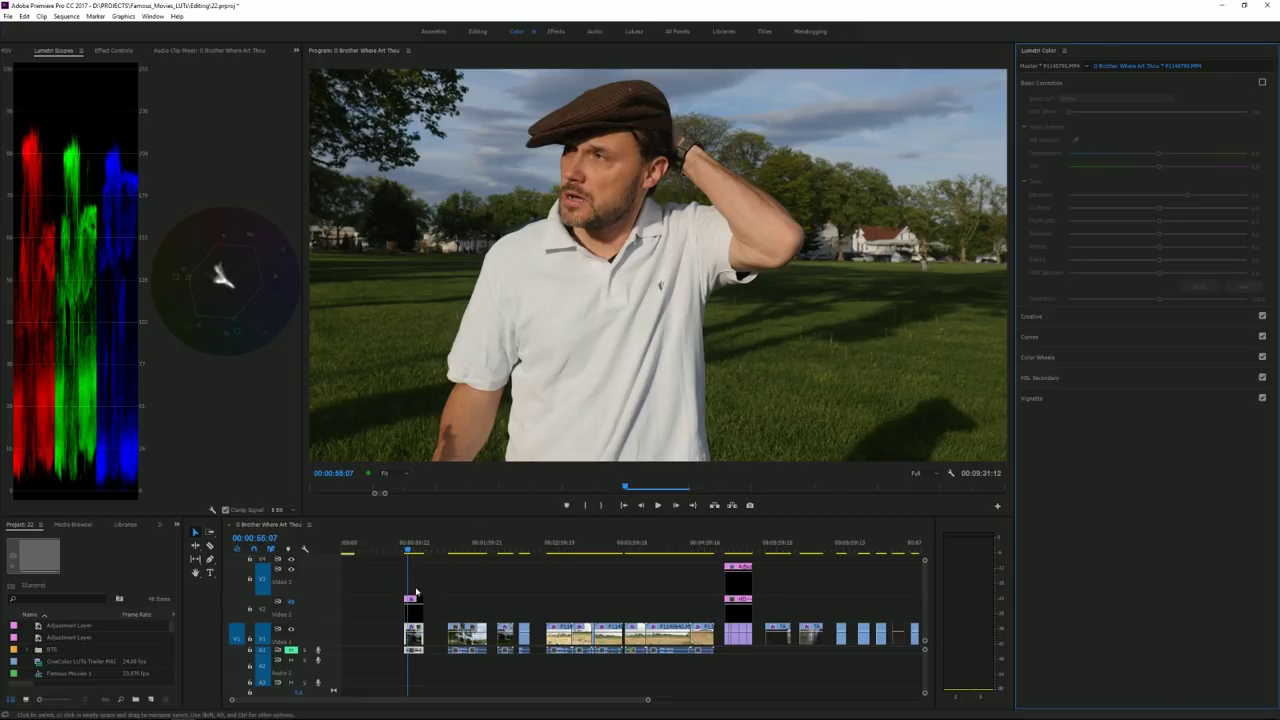
{"action": "left_click", "coordinate": [292, 601]}
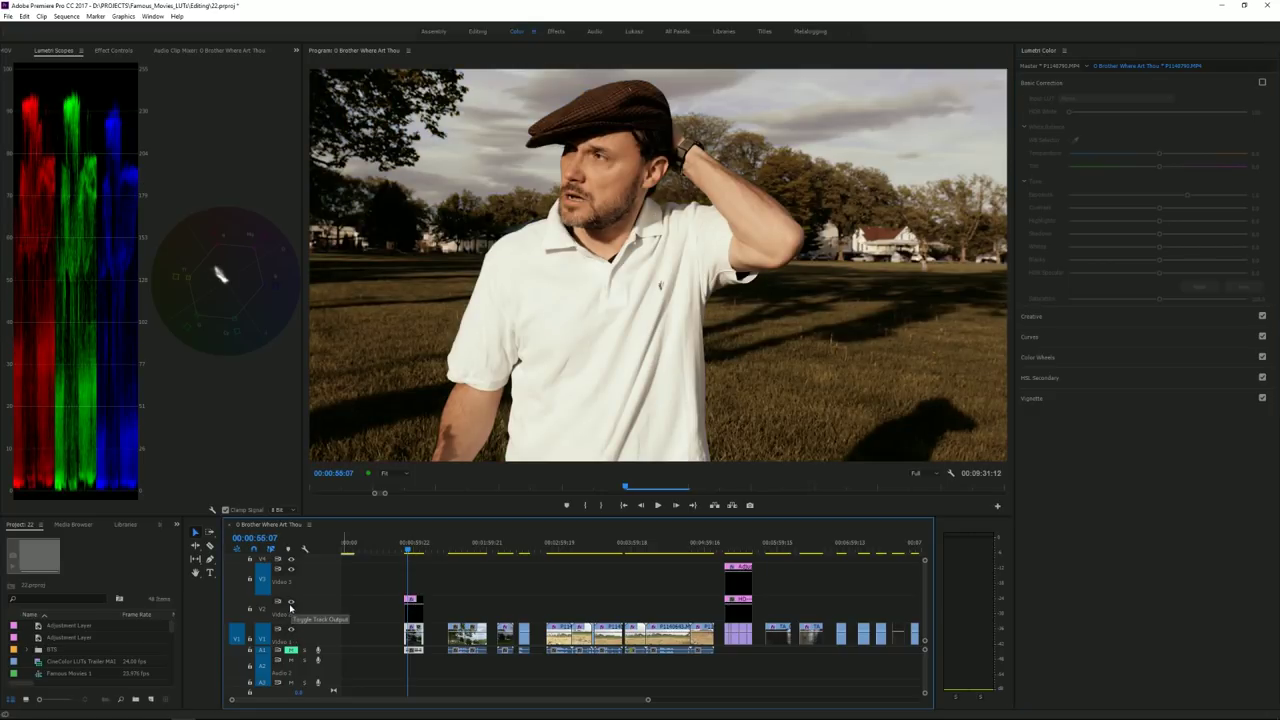
{"action": "left_click", "coordinate": [291, 601]}
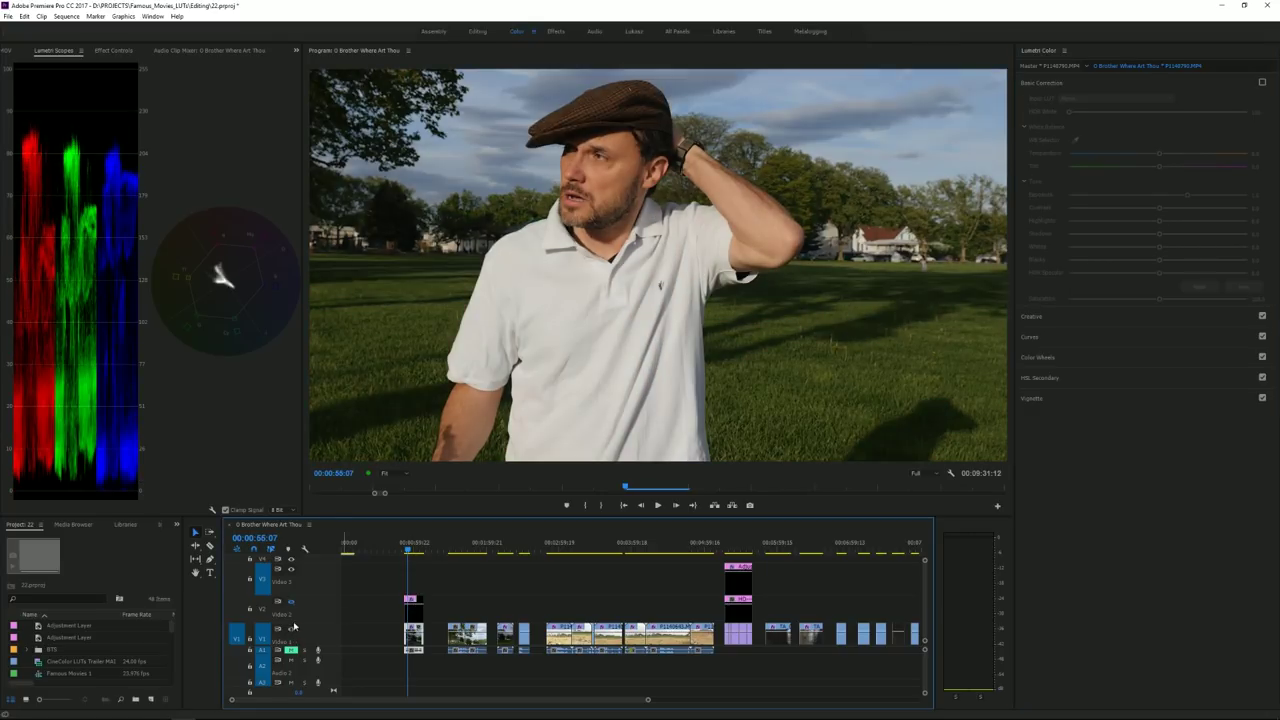
{"action": "left_click", "coordinate": [1262, 83]}
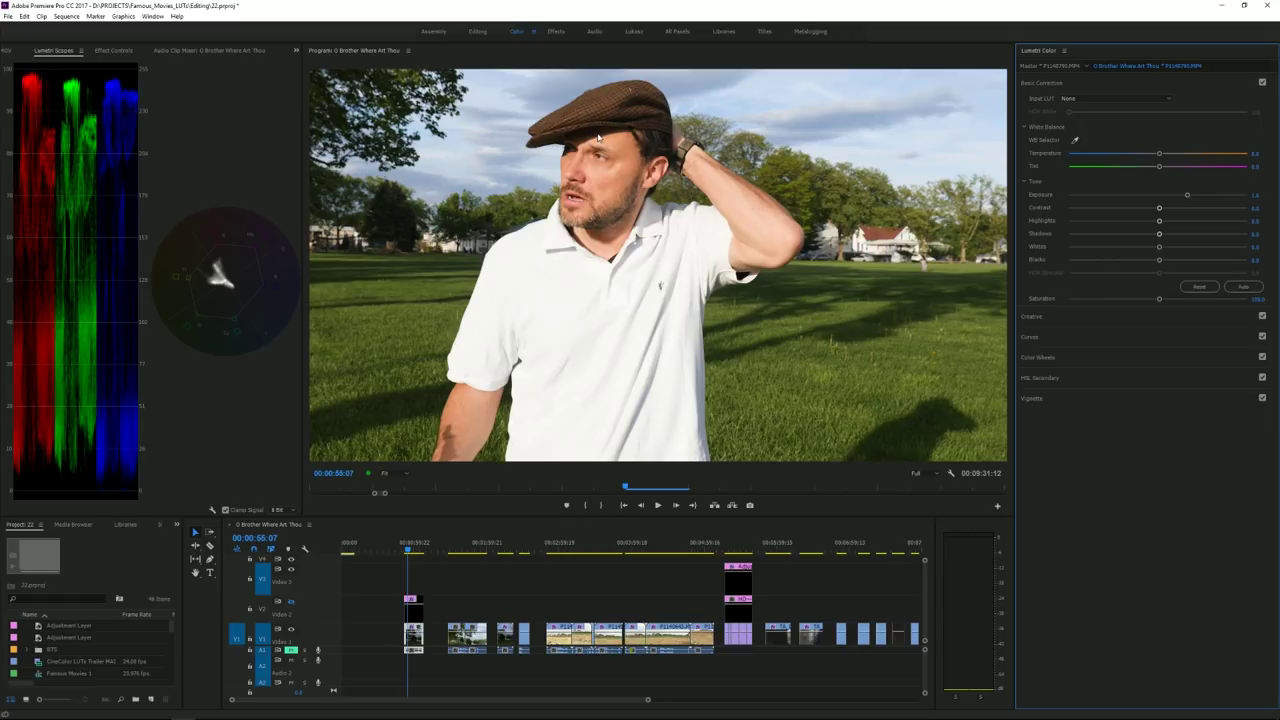
{"action": "left_click", "coordinate": [291, 602]}
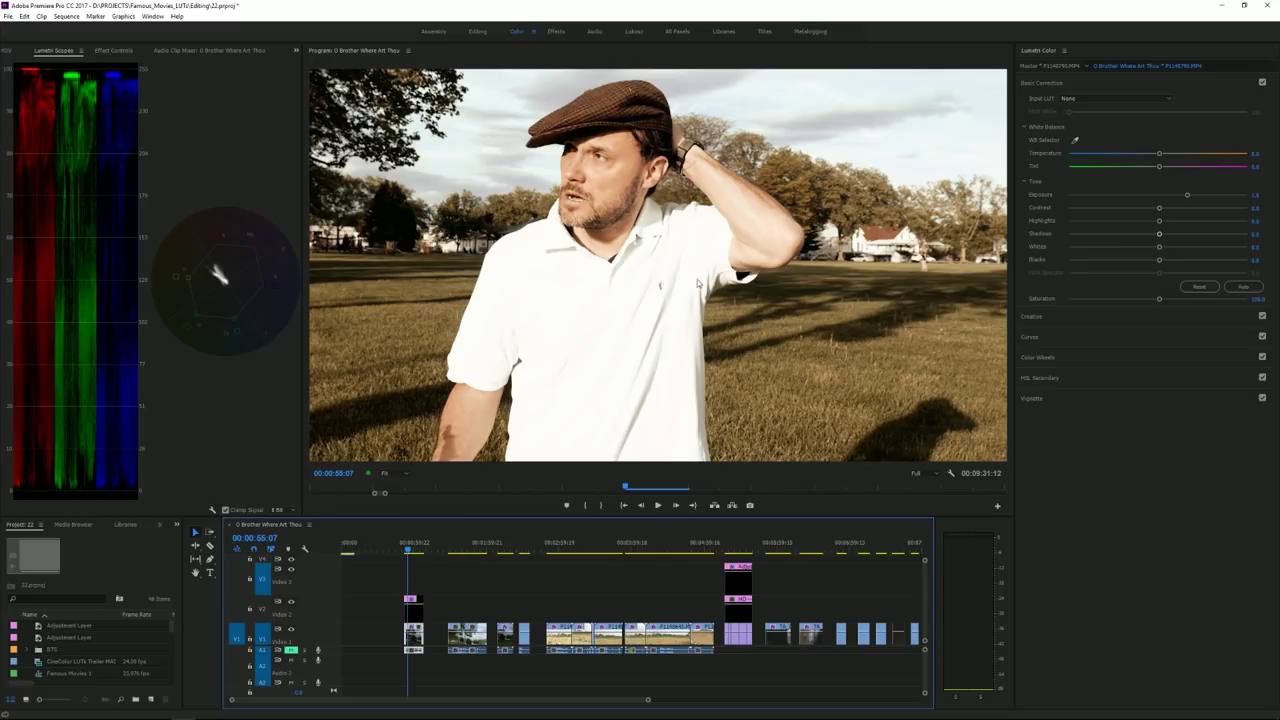
Step: Raise the first park clip's Shadows to about 67 and switch off its Scale to Frame Size option
{"action": "left_click_drag", "start_coordinate": [1159, 234], "coordinate": [1218, 239]}
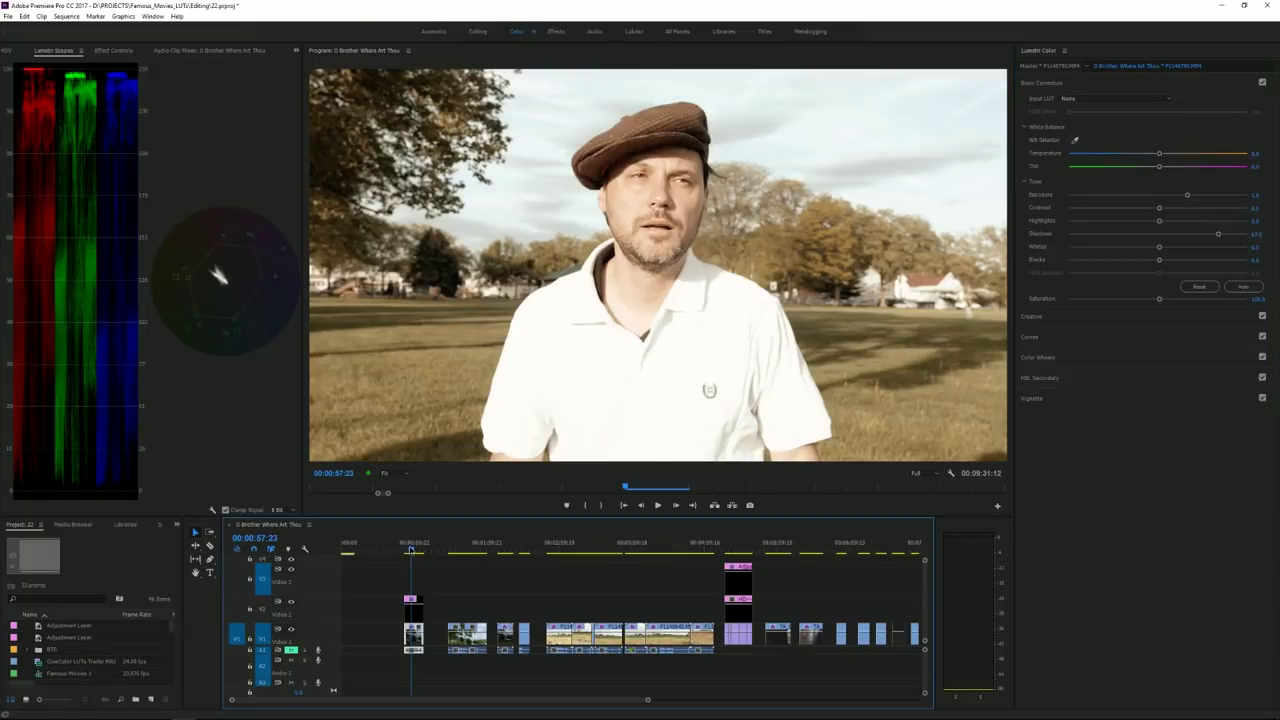
{"action": "right_click", "coordinate": [418, 640]}
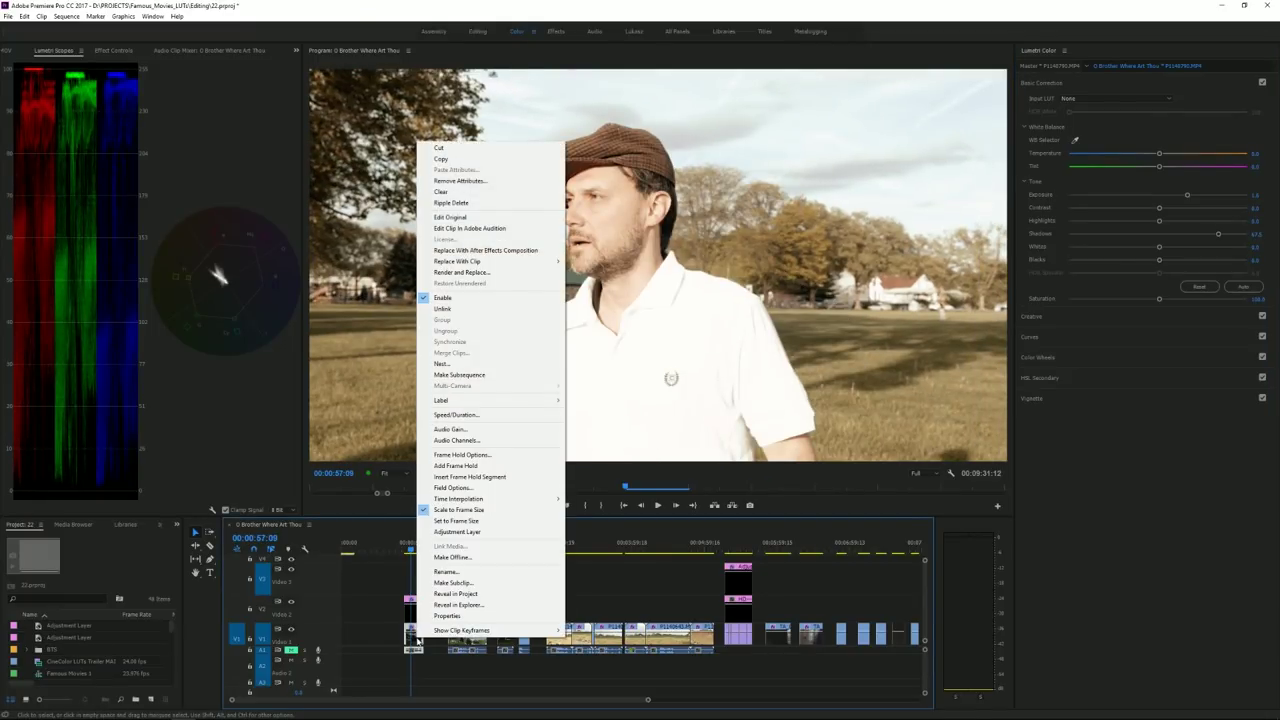
{"action": "left_click", "coordinate": [458, 509]}
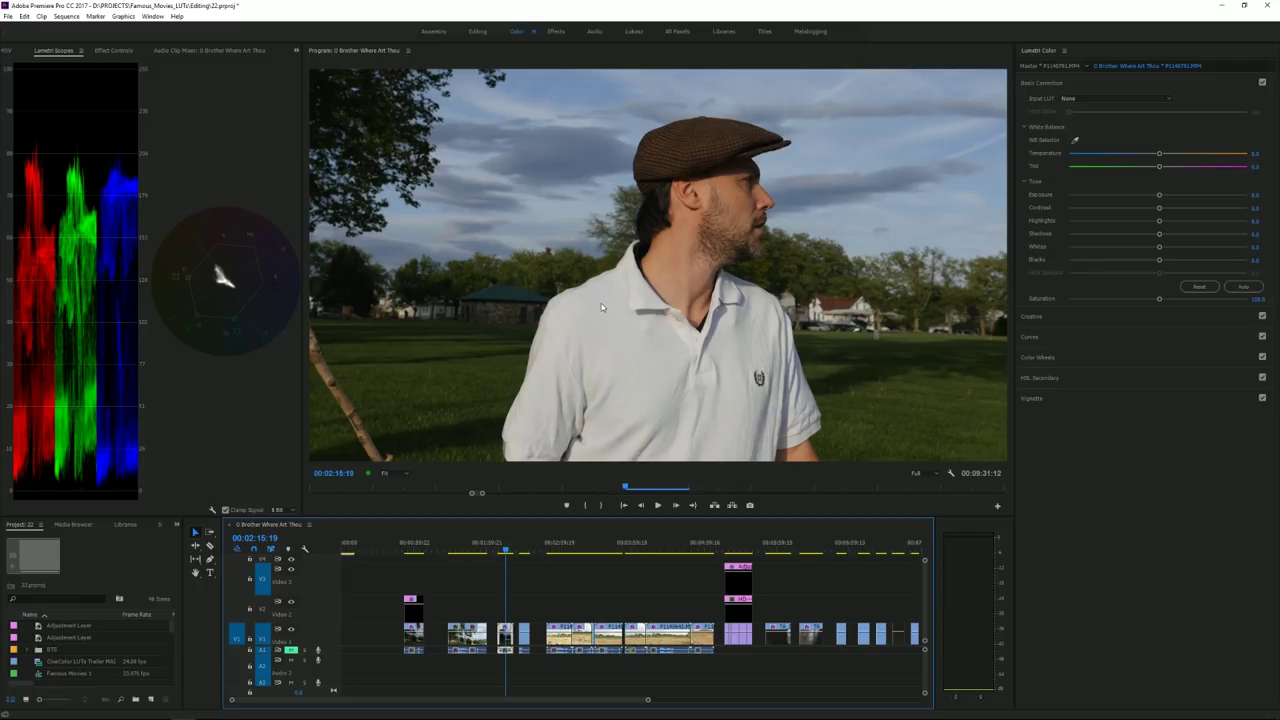
Step: Save the project and raise the Exposure of the ungraded park clip at 00:02:14:23 to about 1.8
{"action": "left_click", "coordinate": [503, 551]}
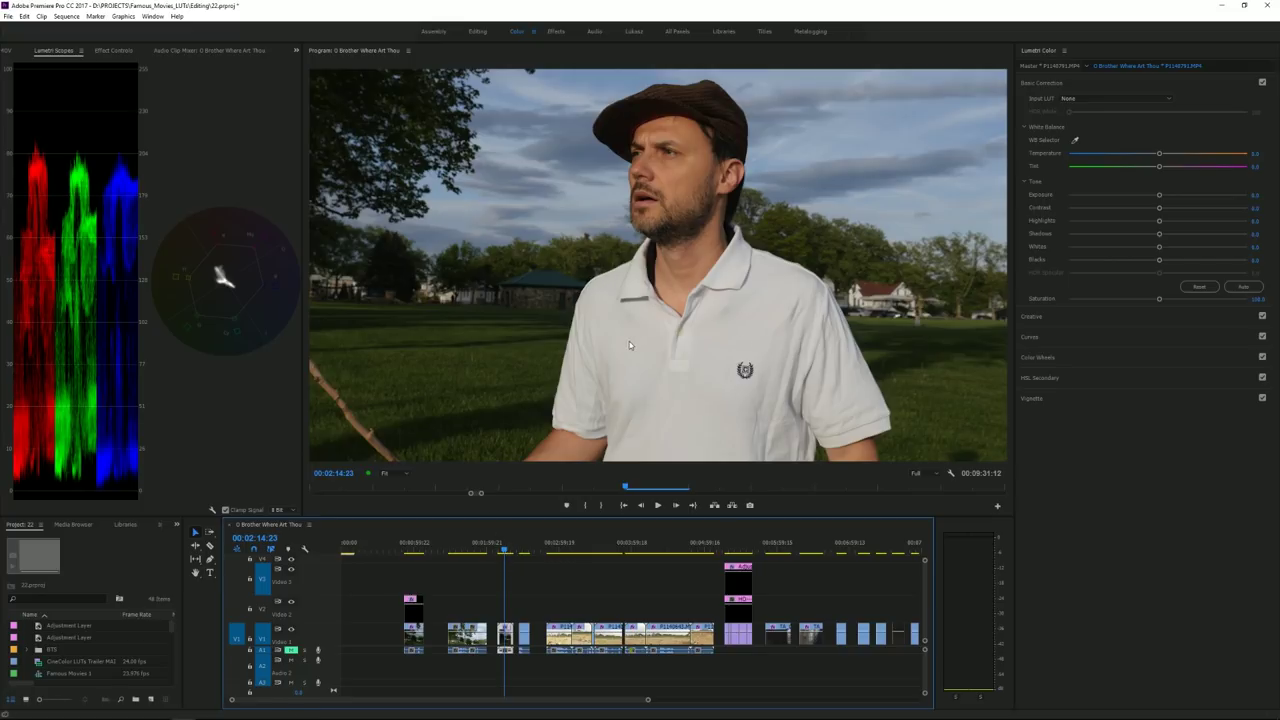
{"action": "key", "text": "ctrl+s"}
{"action": "left_click_drag", "start_coordinate": [1160, 197], "coordinate": [1191, 195]}
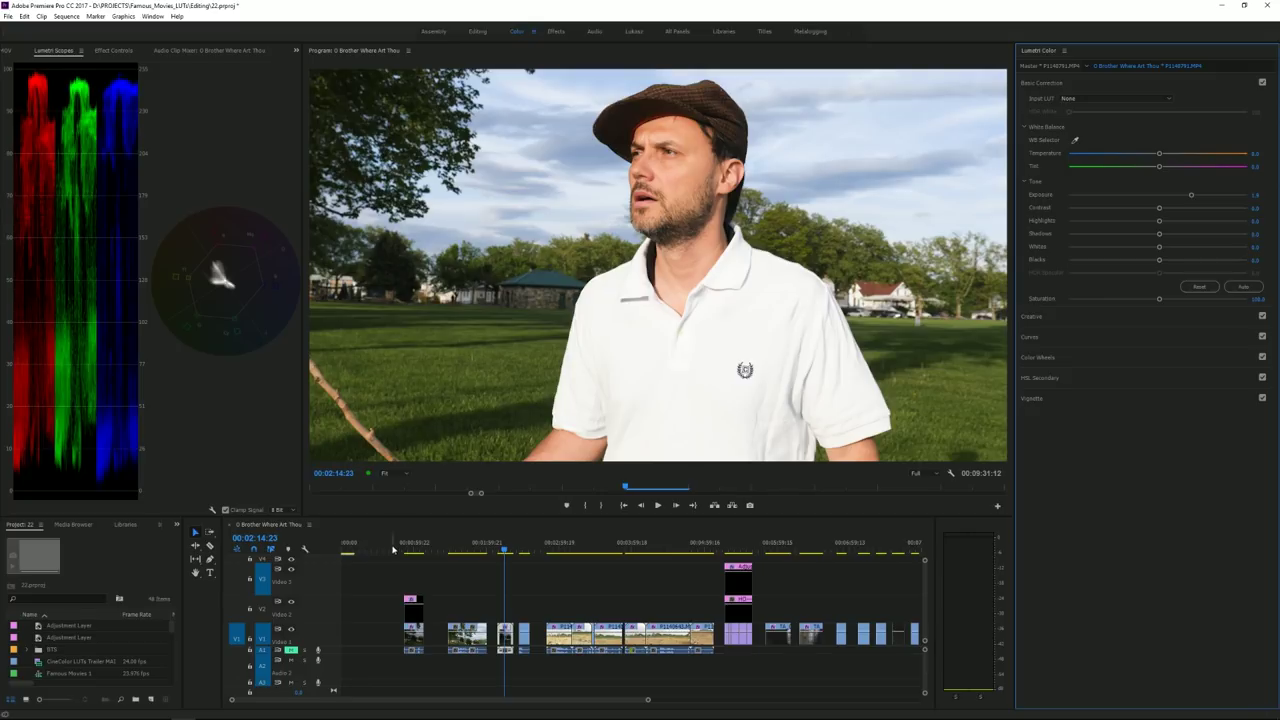
Step: Extend the first adjustment layer over the park clip near 00:02:15:00 and raise that clip's Shadows to about 46
{"action": "left_click_drag", "start_coordinate": [420, 610], "coordinate": [513, 610]}
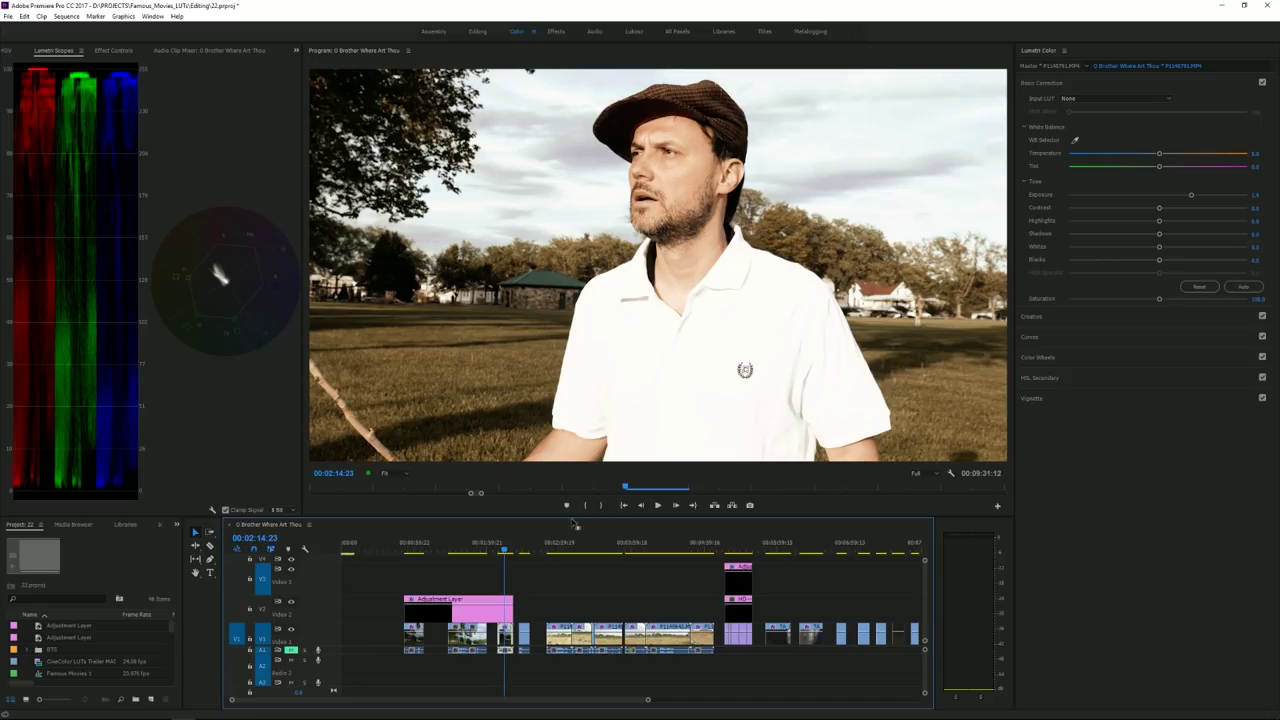
{"action": "left_click", "coordinate": [505, 549]}
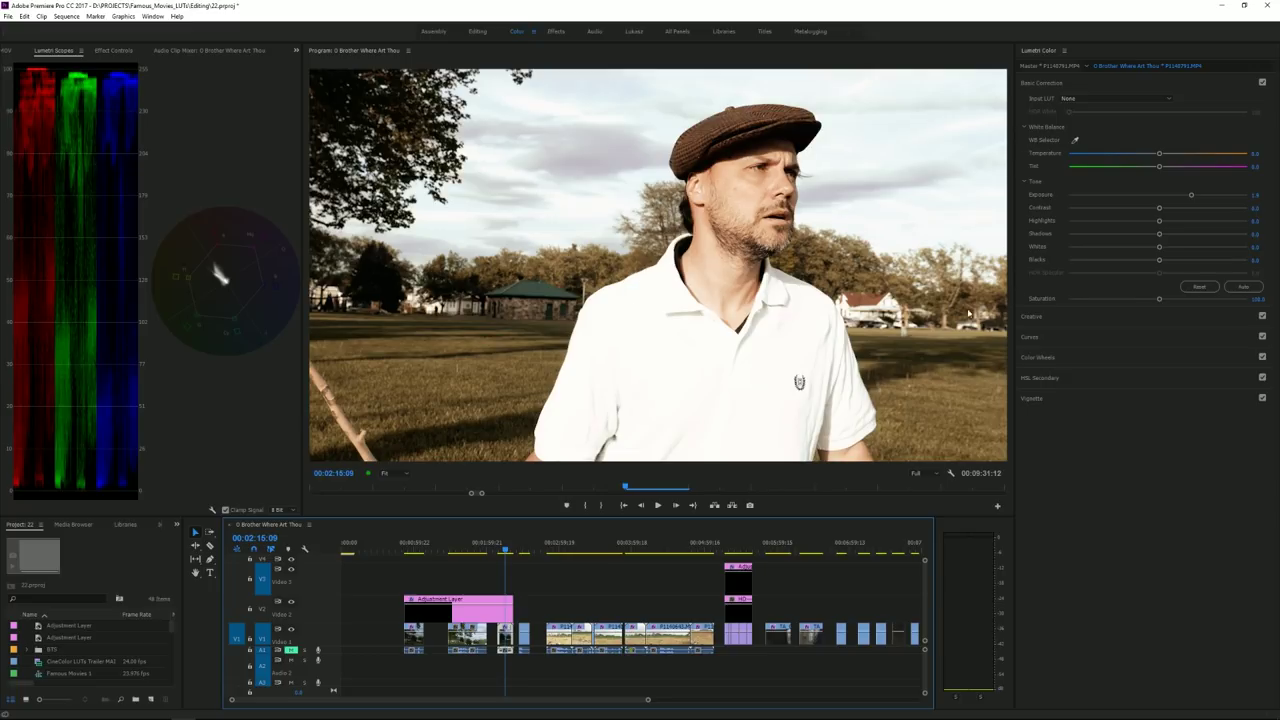
{"action": "left_click_drag", "start_coordinate": [1160, 236], "coordinate": [1200, 236]}
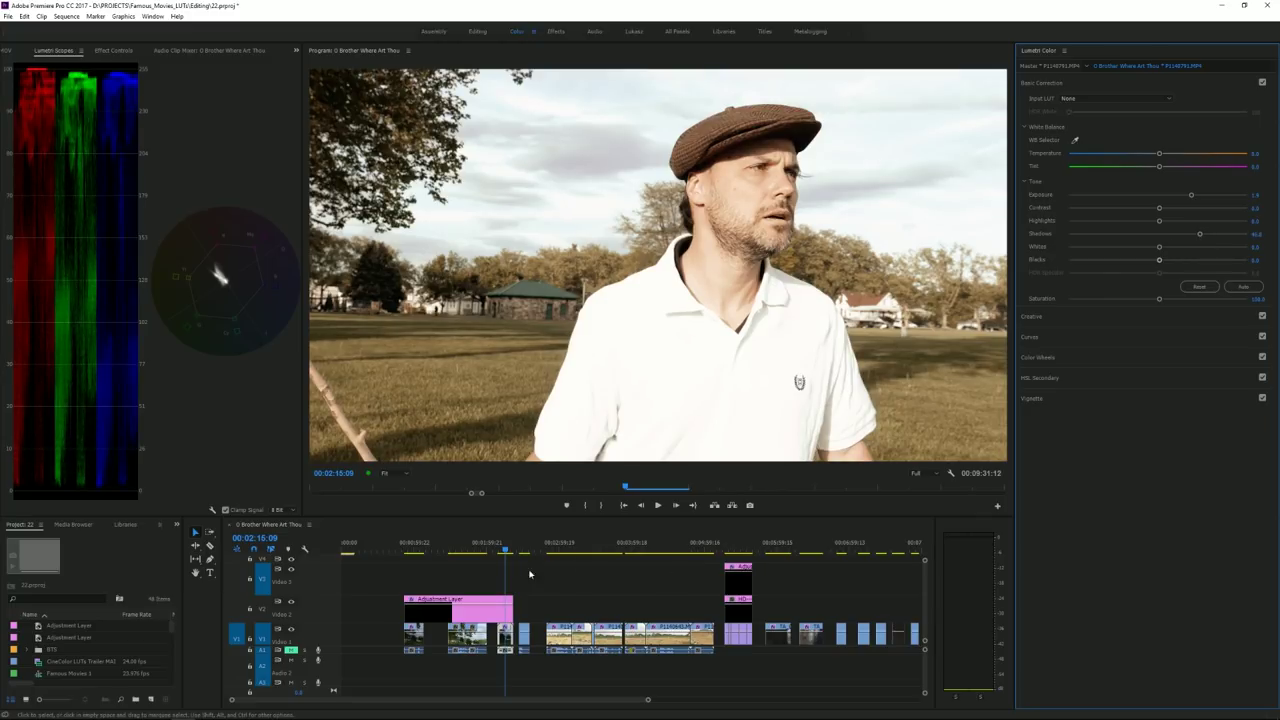
{"action": "left_click", "coordinate": [502, 548]}
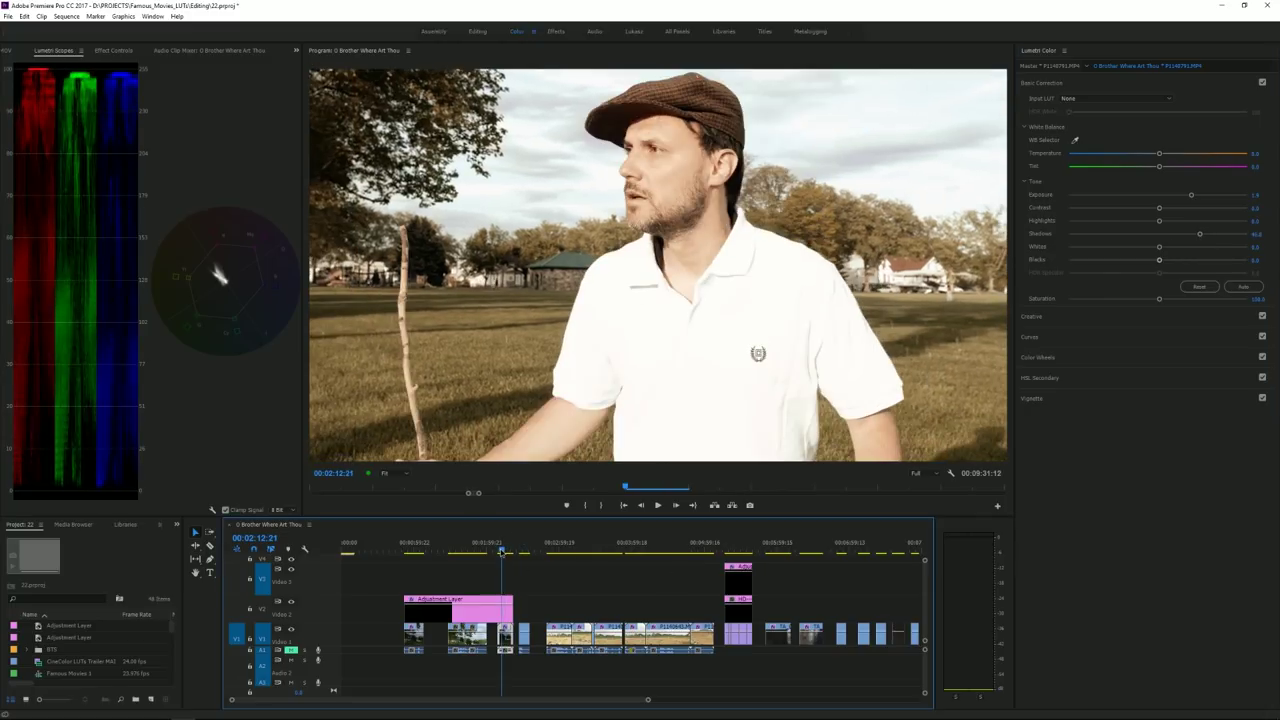
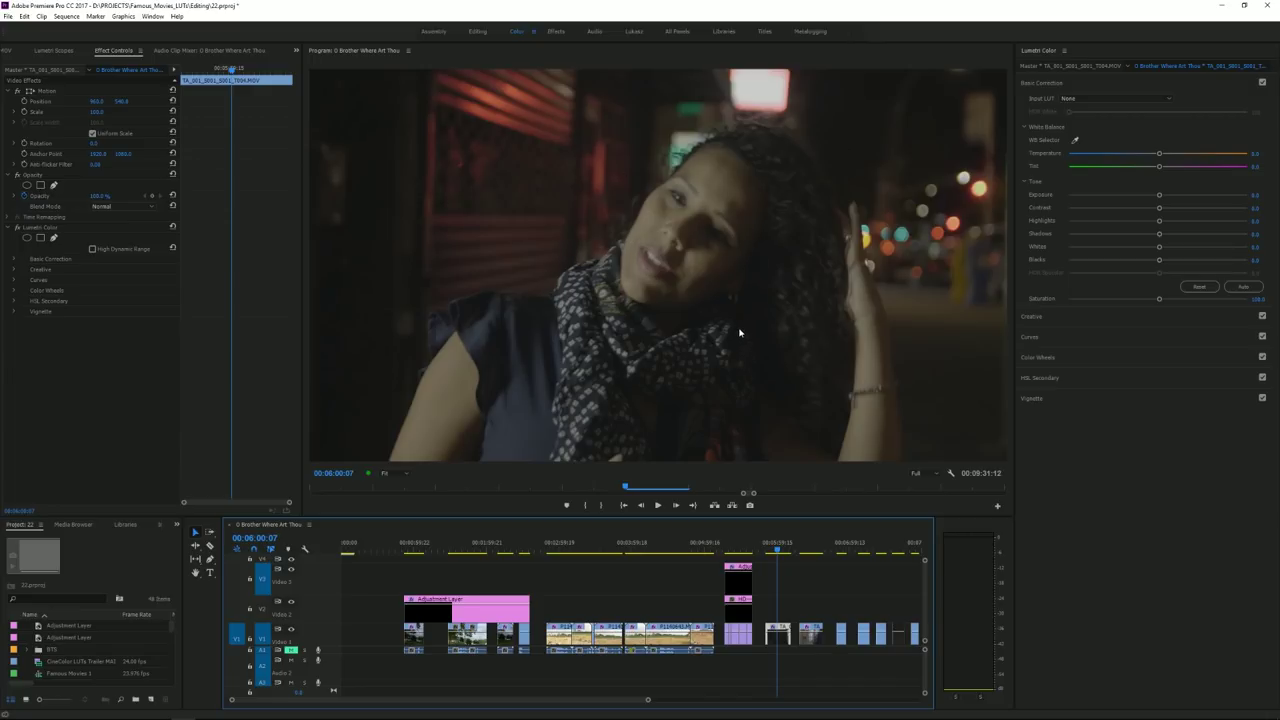
Step: Load the V-Log LUT file as the creative look on the night street clip at 00:06:00:07
{"action": "left_click", "coordinate": [1073, 318]}
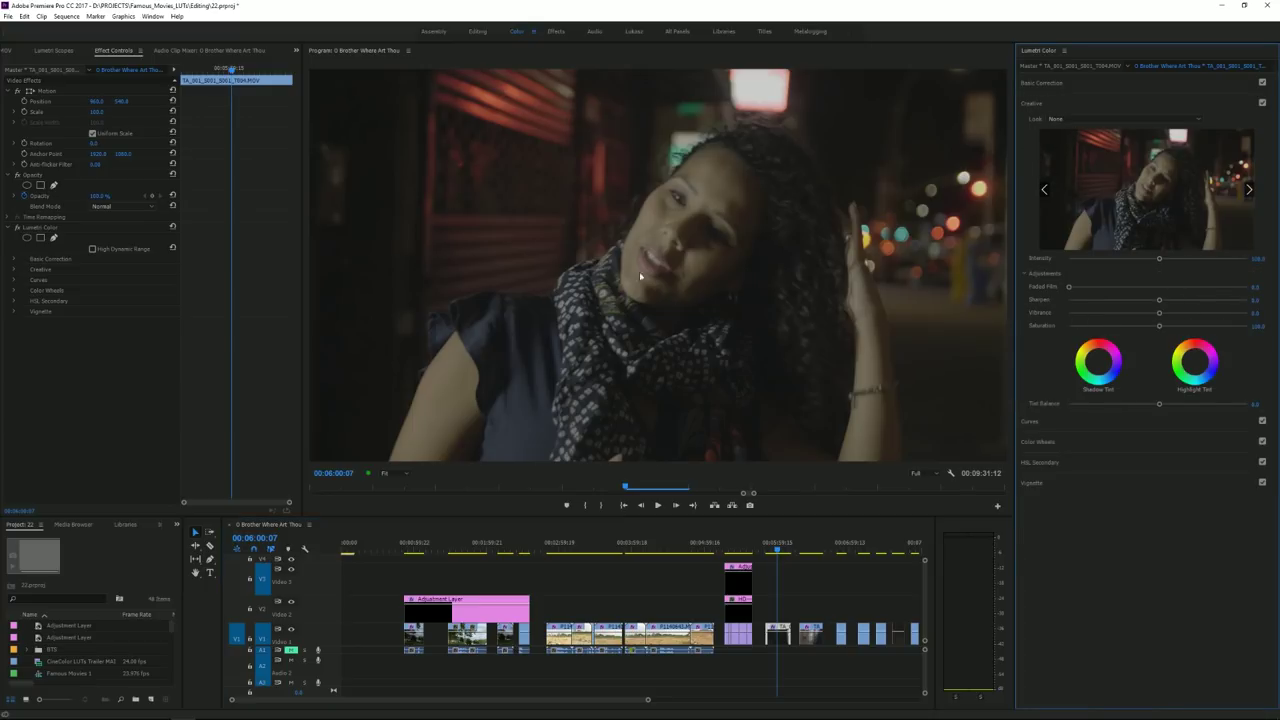
{"action": "left_click", "coordinate": [1076, 121]}
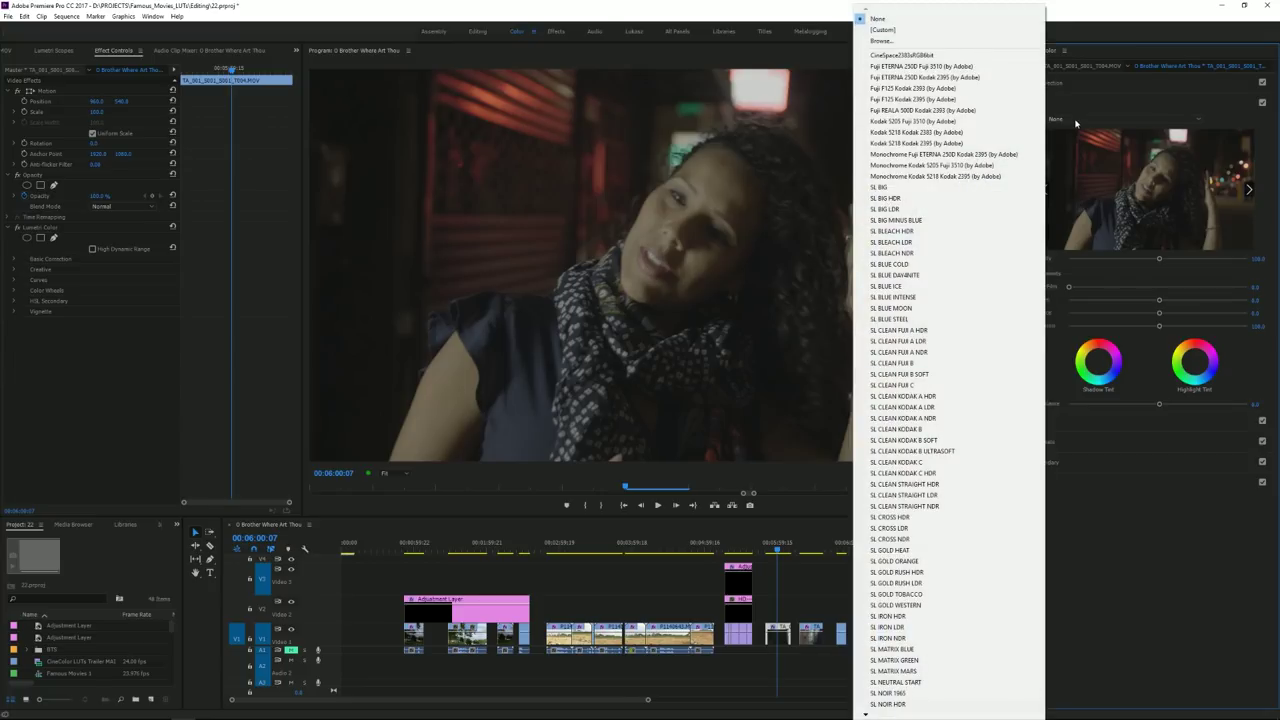
{"action": "left_click", "coordinate": [892, 41]}
{"action": "double_click", "coordinate": [177, 146]}
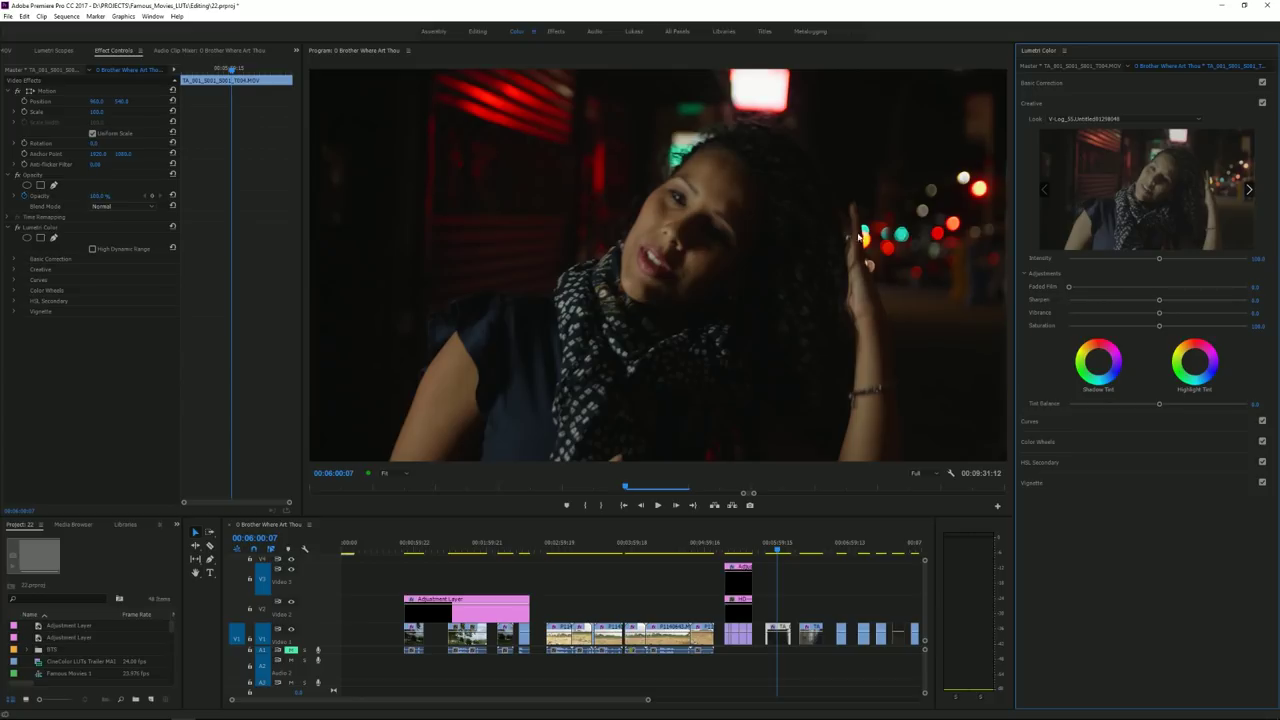
Step: Show the Lumetri scopes and compare the night street clip with and without its V-Log look at several frames
{"action": "left_click", "coordinate": [58, 51]}
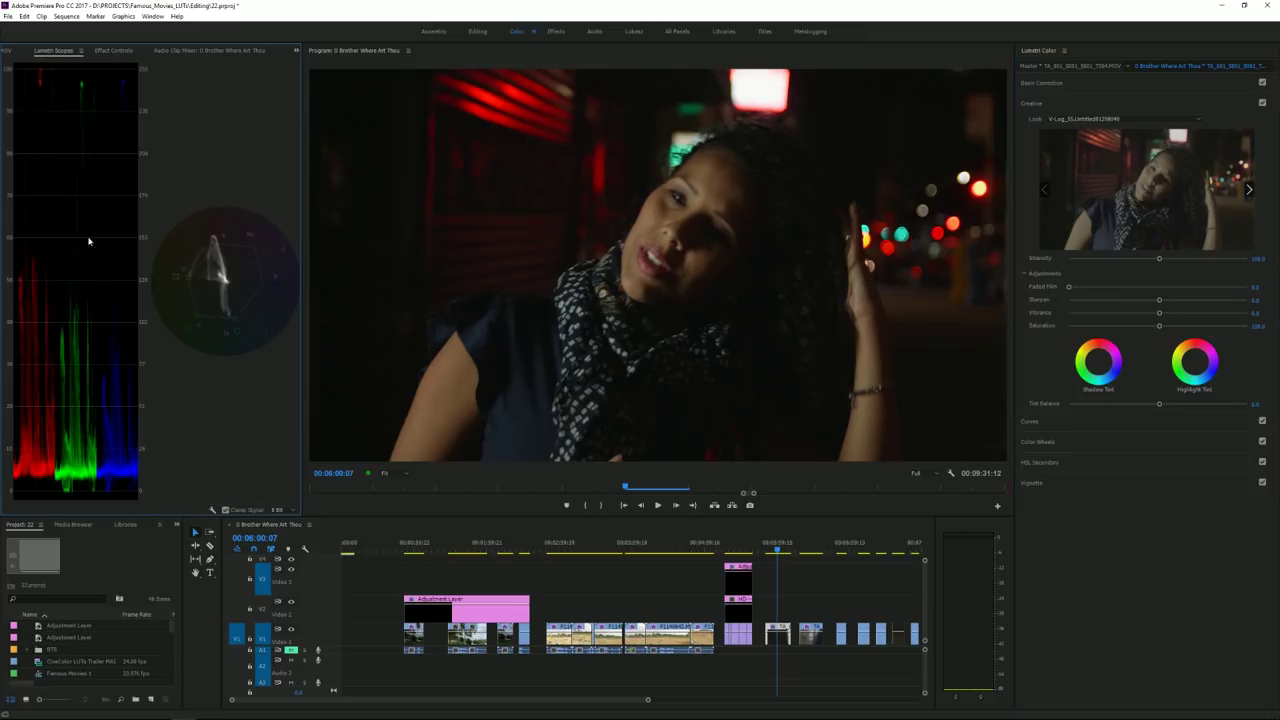
{"action": "left_click", "coordinate": [1262, 103]}
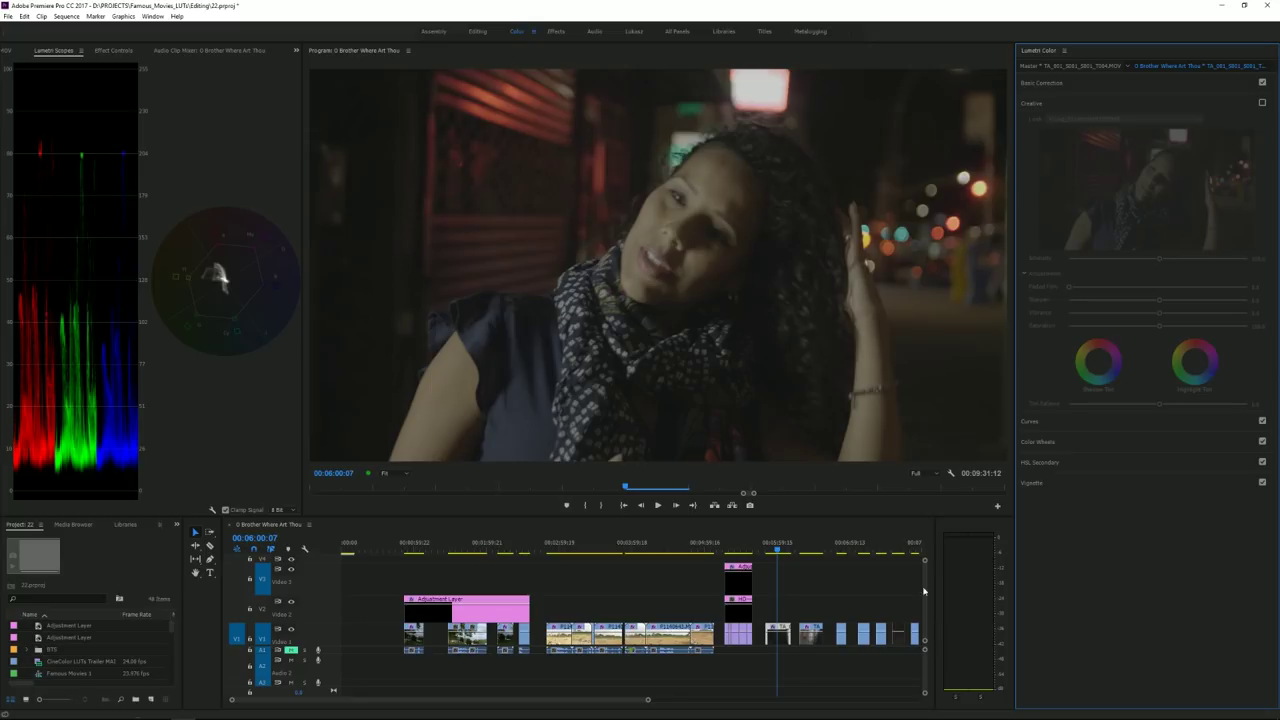
{"action": "left_click_drag", "start_coordinate": [778, 552], "coordinate": [773, 550]}
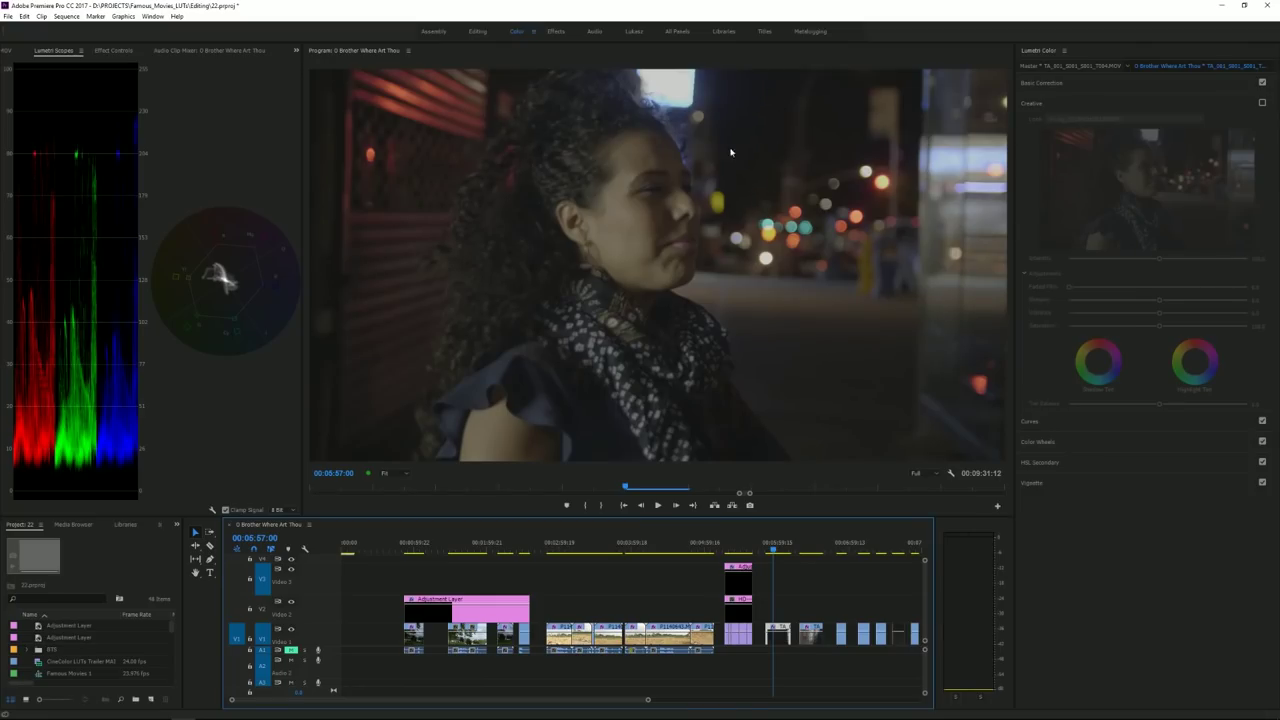
{"action": "left_click", "coordinate": [1262, 103]}
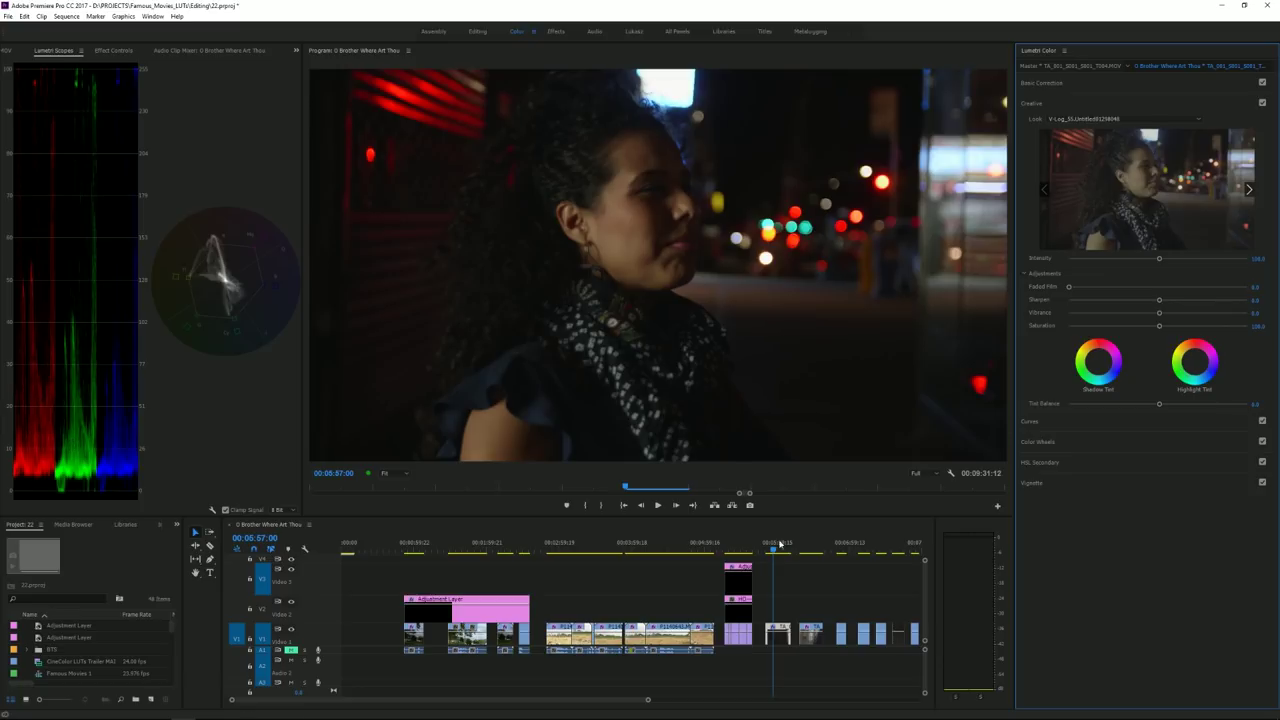
{"action": "left_click", "coordinate": [773, 548]}
{"action": "left_click_drag", "start_coordinate": [773, 548], "coordinate": [779, 548]}
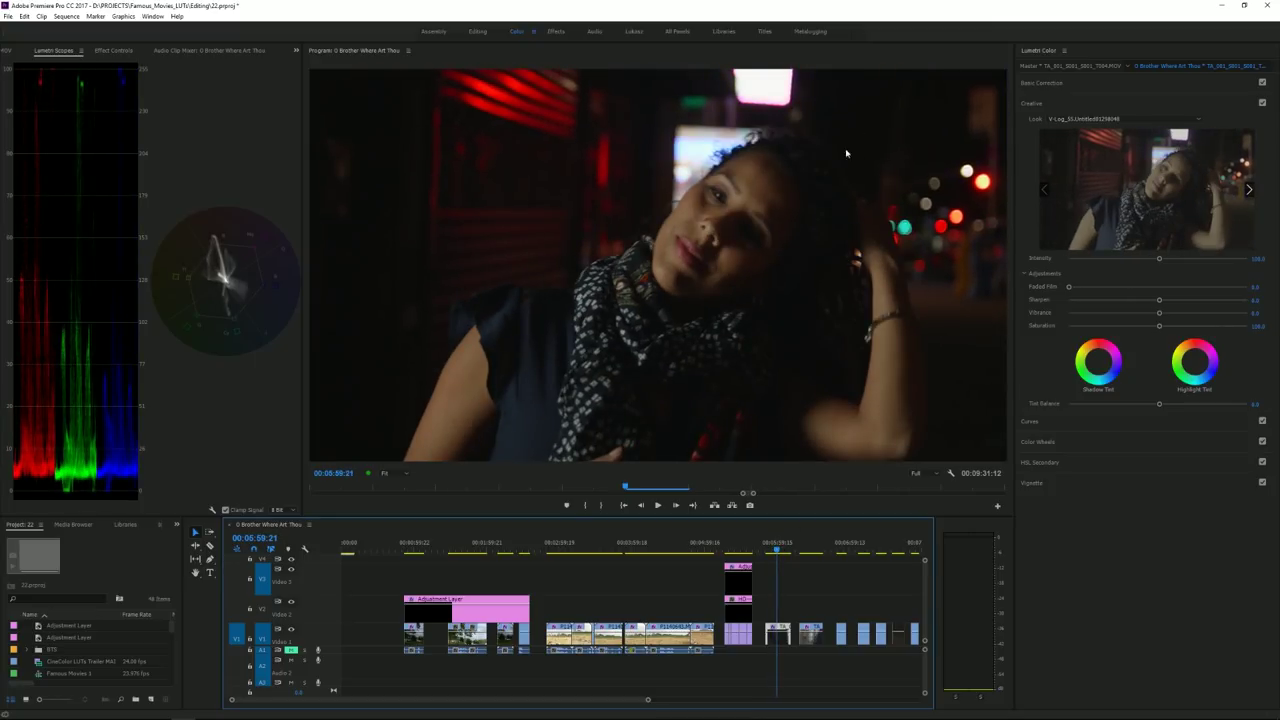
{"action": "left_click", "coordinate": [1262, 102]}
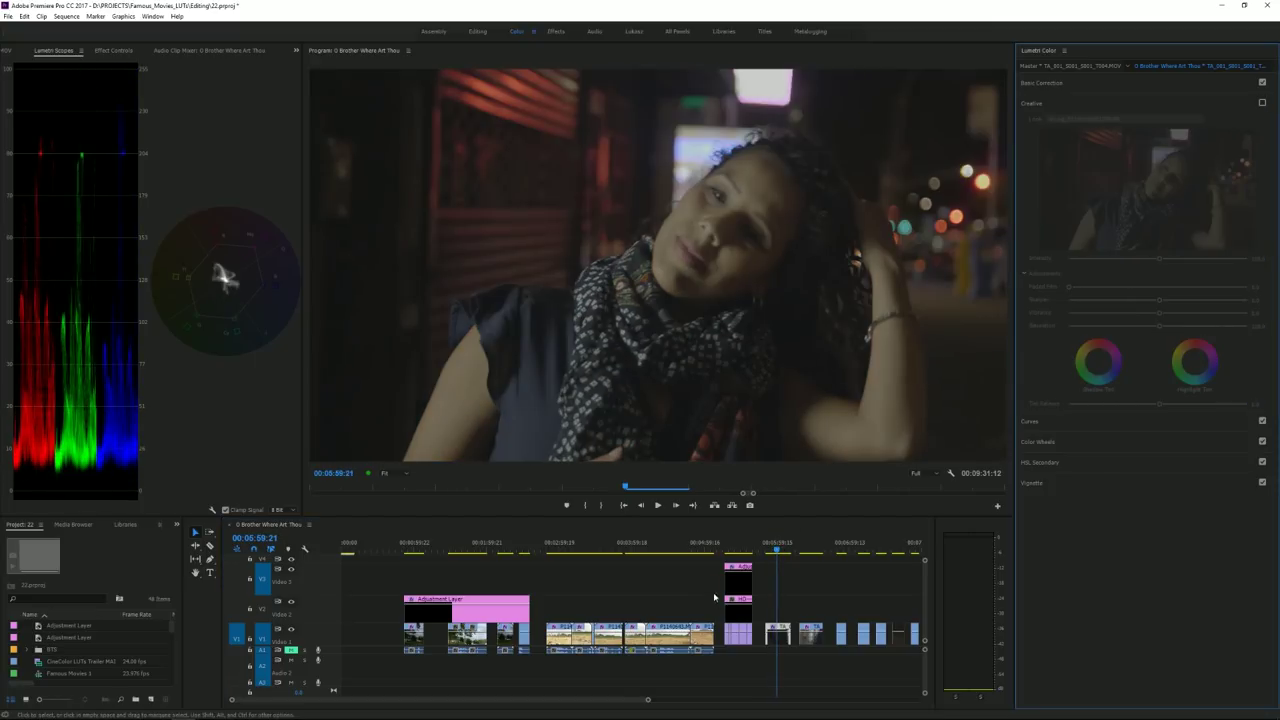
{"action": "key", "text": "space"}
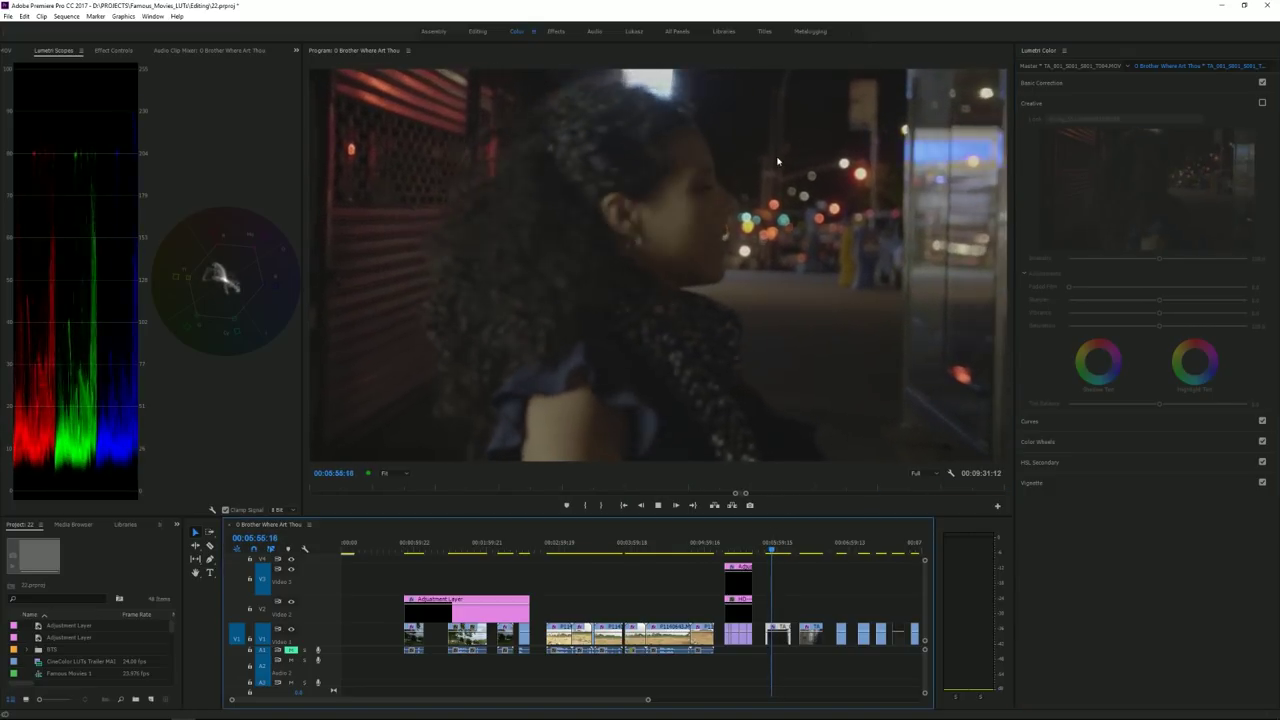
{"action": "key", "text": "space"}
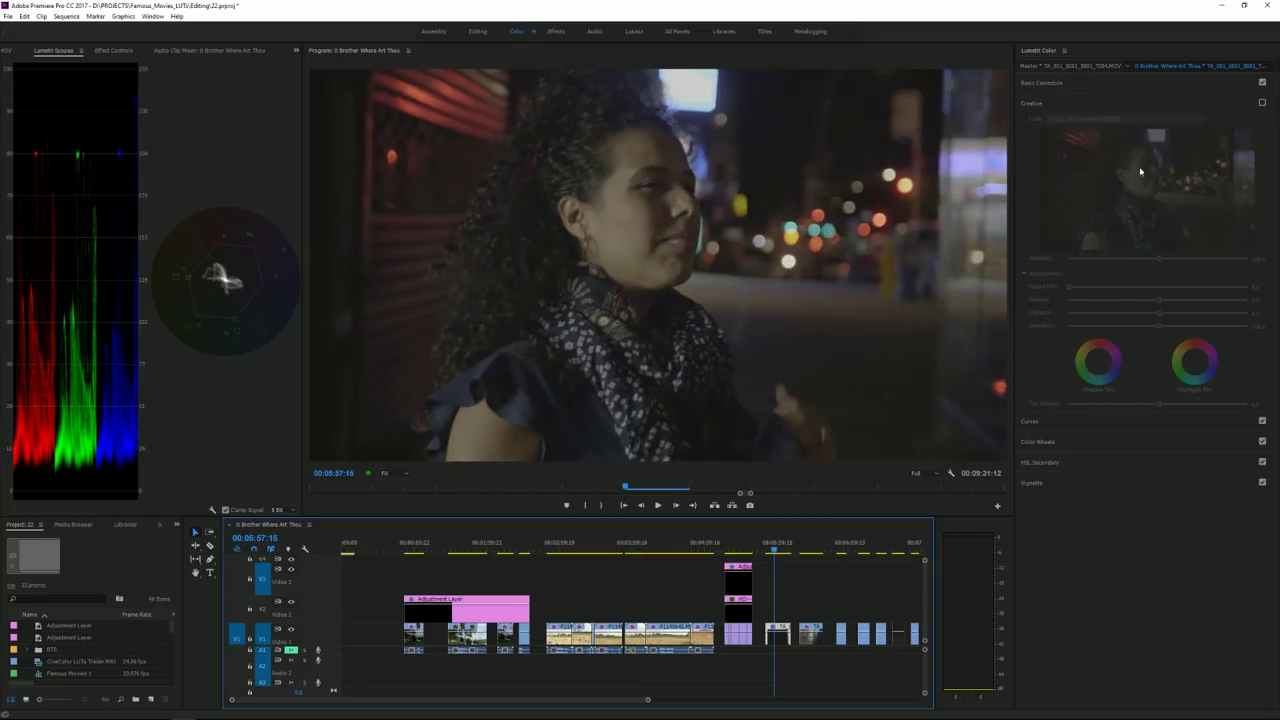
{"action": "left_click", "coordinate": [1262, 103]}
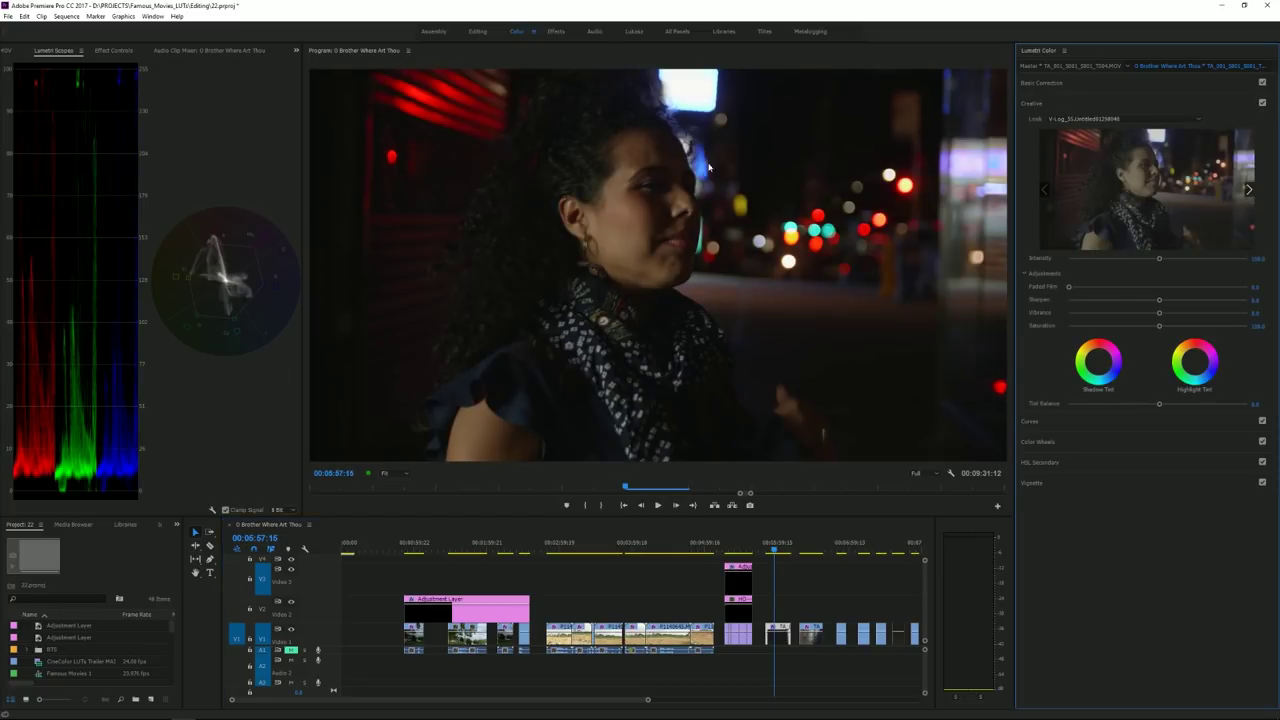
Step: Play back and scrub the night street, shutter-wall and Kings Highway station clips to examine their exposure and looks
{"action": "key", "text": "space"}
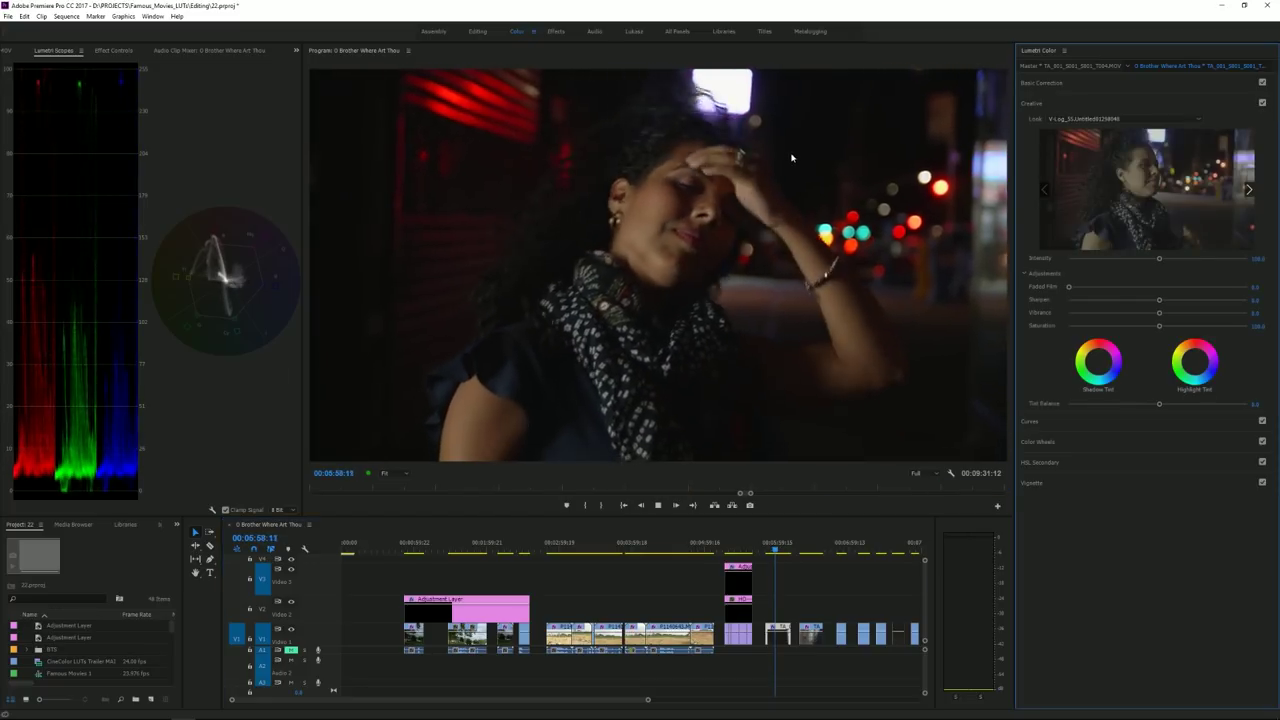
{"action": "left_click", "coordinate": [770, 549]}
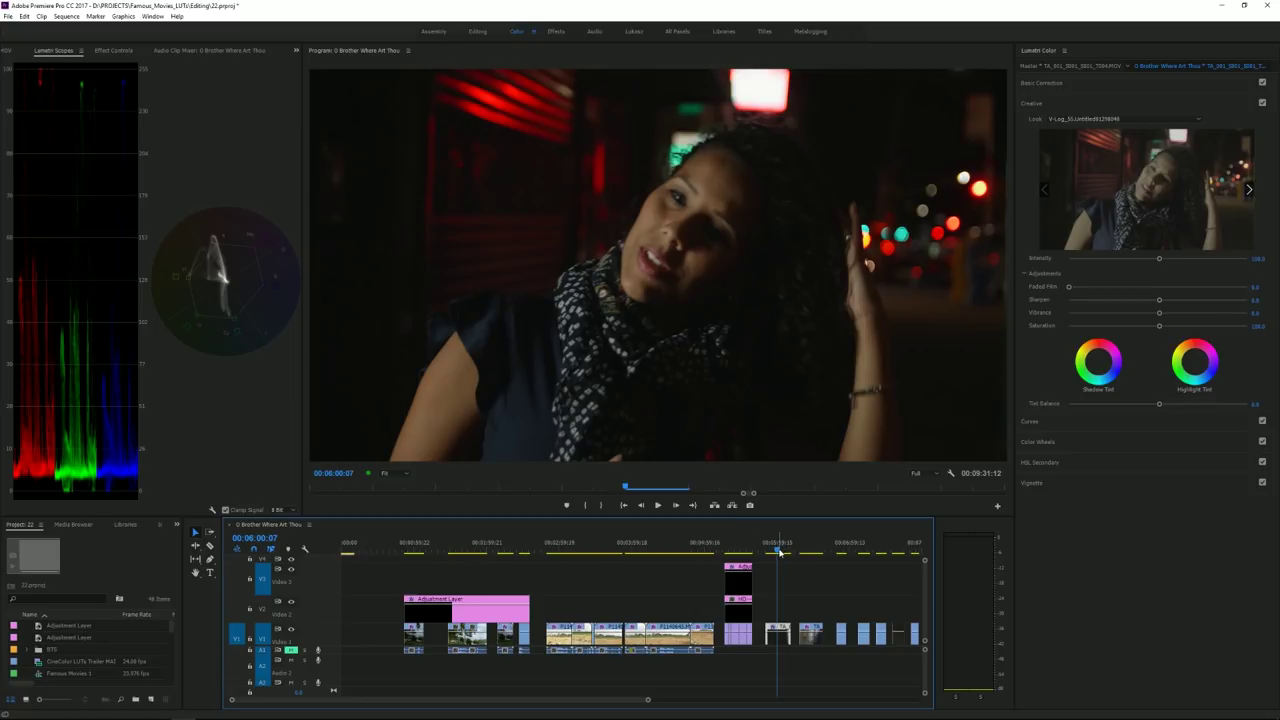
{"action": "left_click_drag", "start_coordinate": [777, 549], "coordinate": [772, 549]}
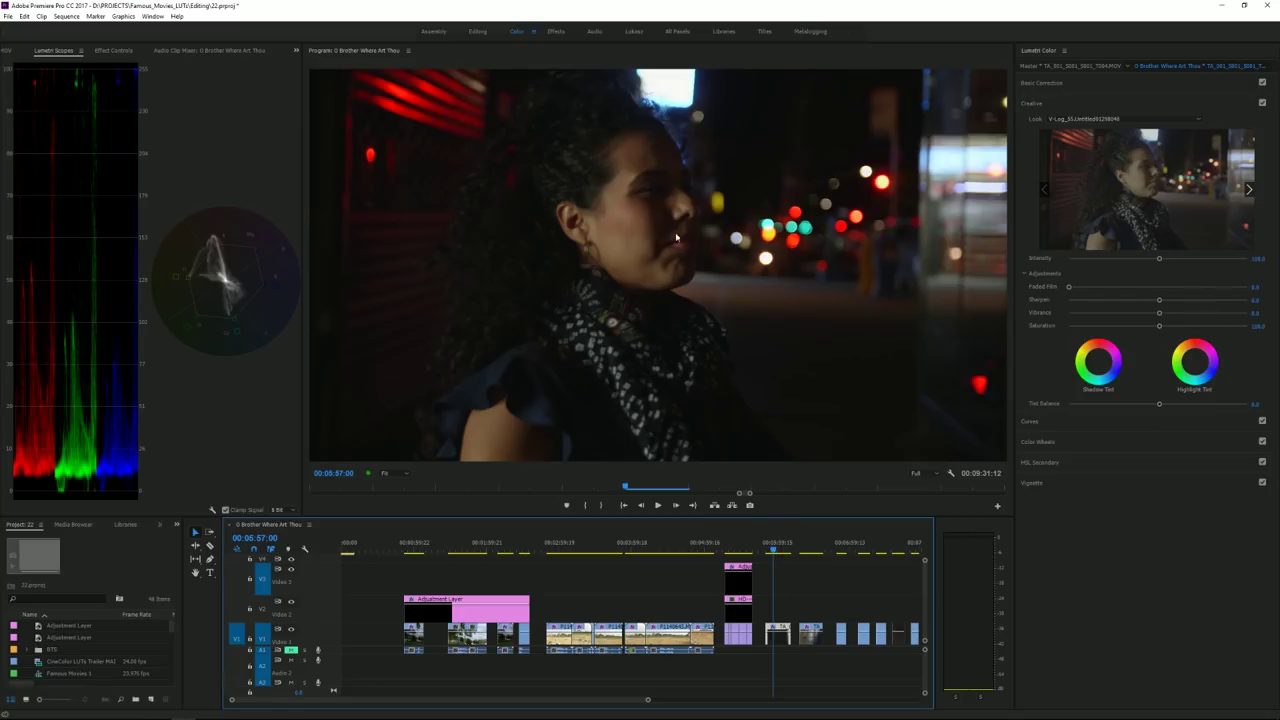
{"action": "key", "text": "space"}
{"action": "key", "text": "space"}
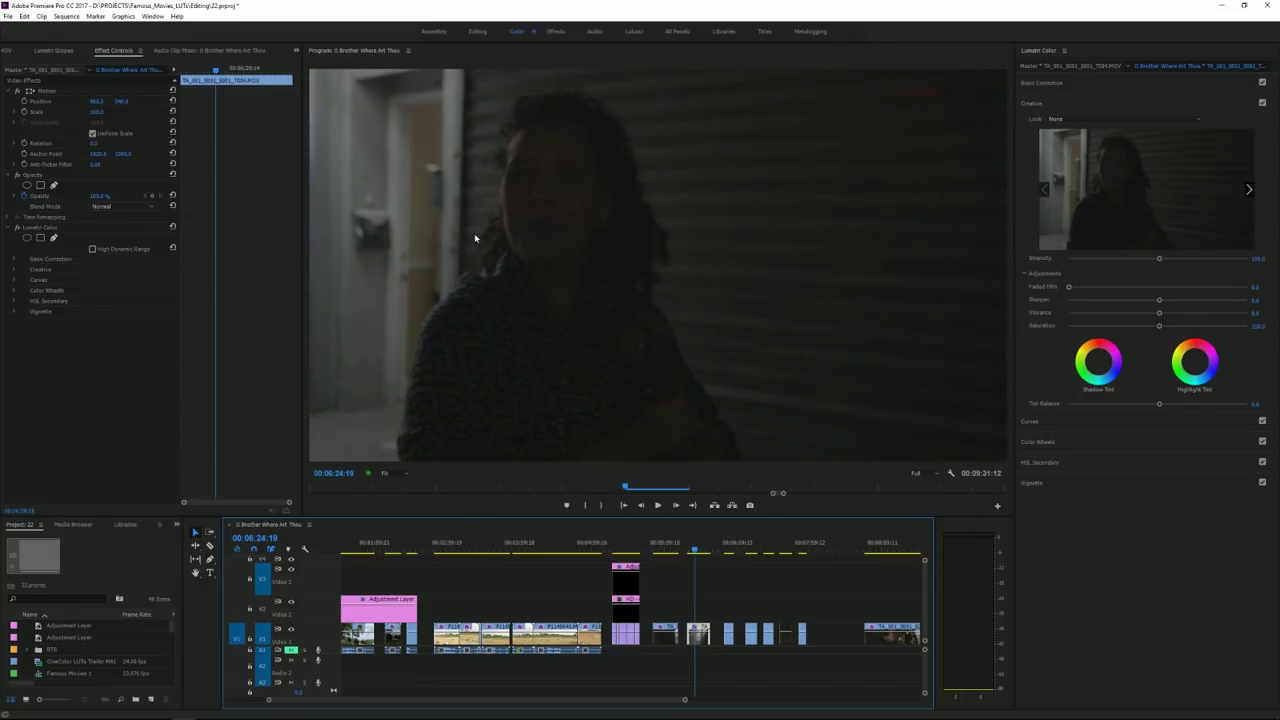
{"action": "key", "text": "space"}
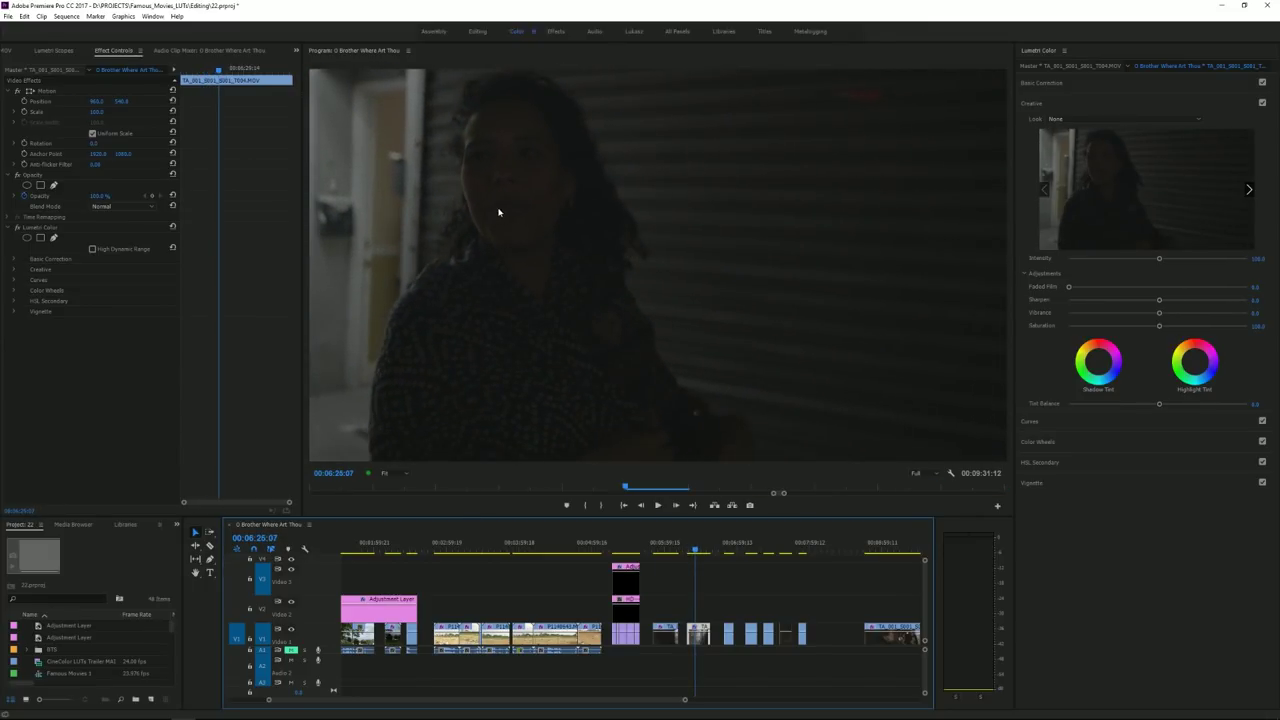
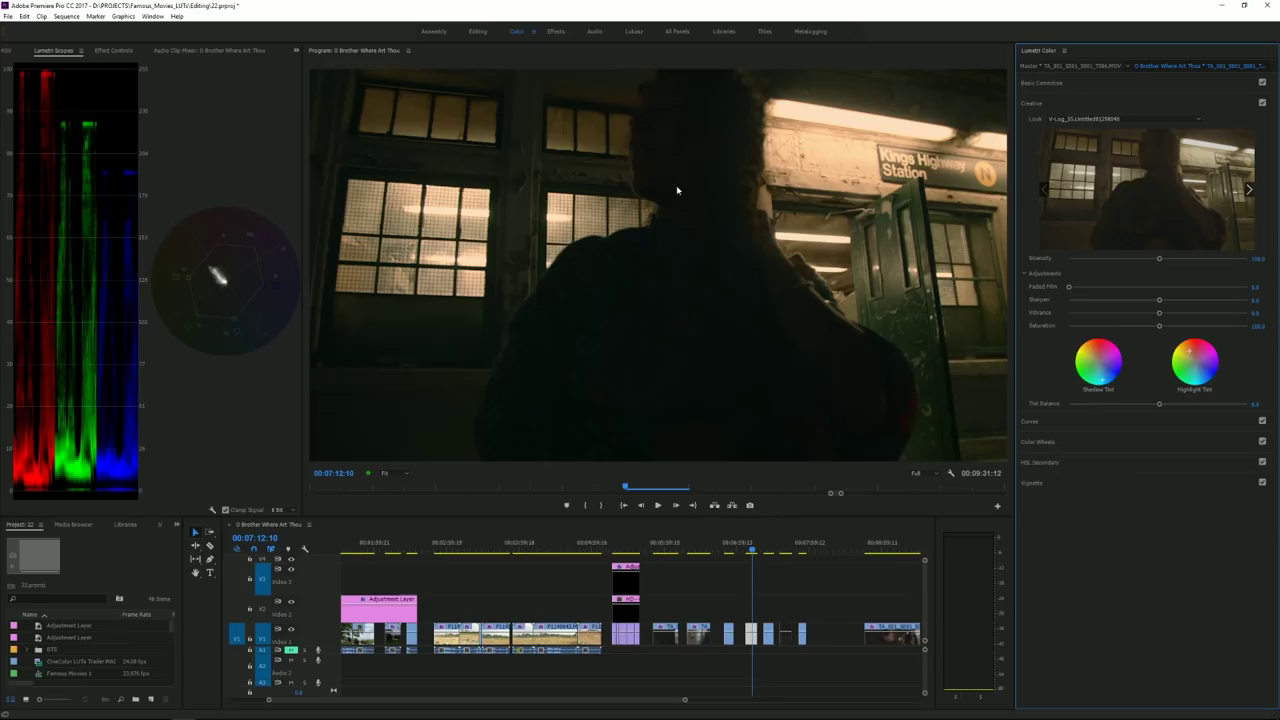
{"action": "key", "text": "space"}
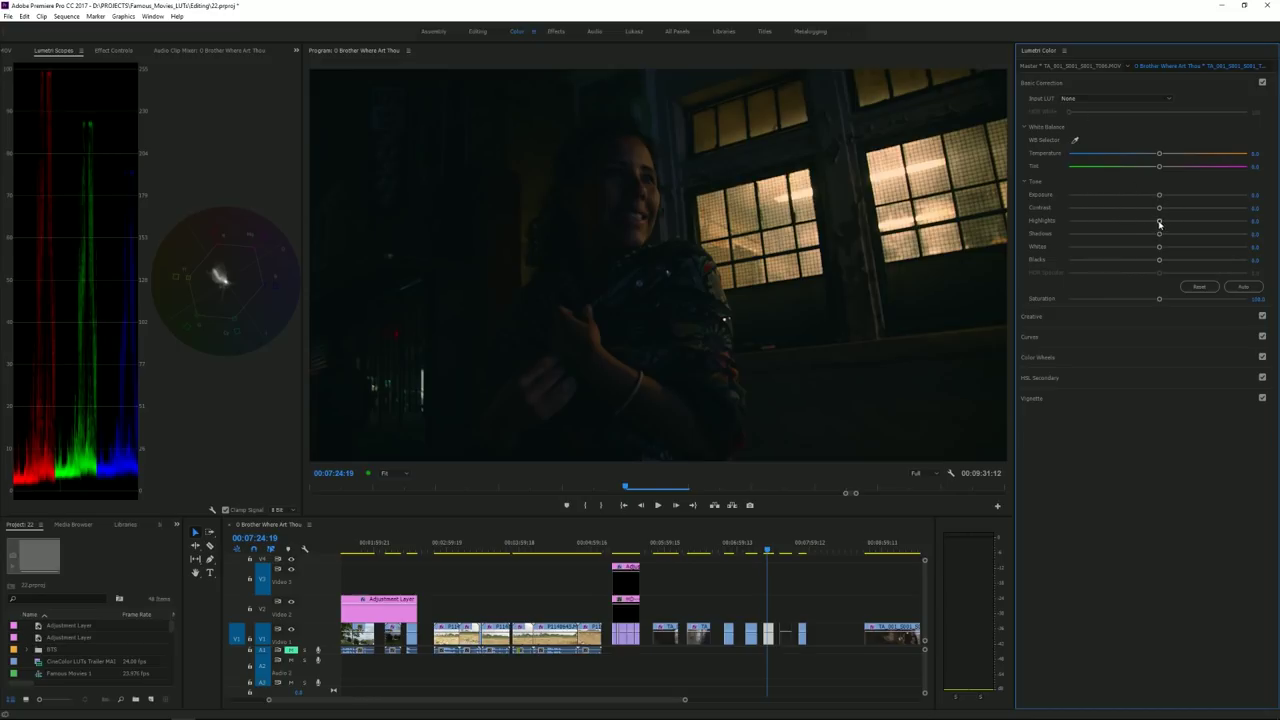
Step: On the clip of the woman by the lit windows at 00:07:24:19, set Highlights to about 85 and Saturation to about 79
{"action": "left_click_drag", "start_coordinate": [1160, 228], "coordinate": [1236, 223]}
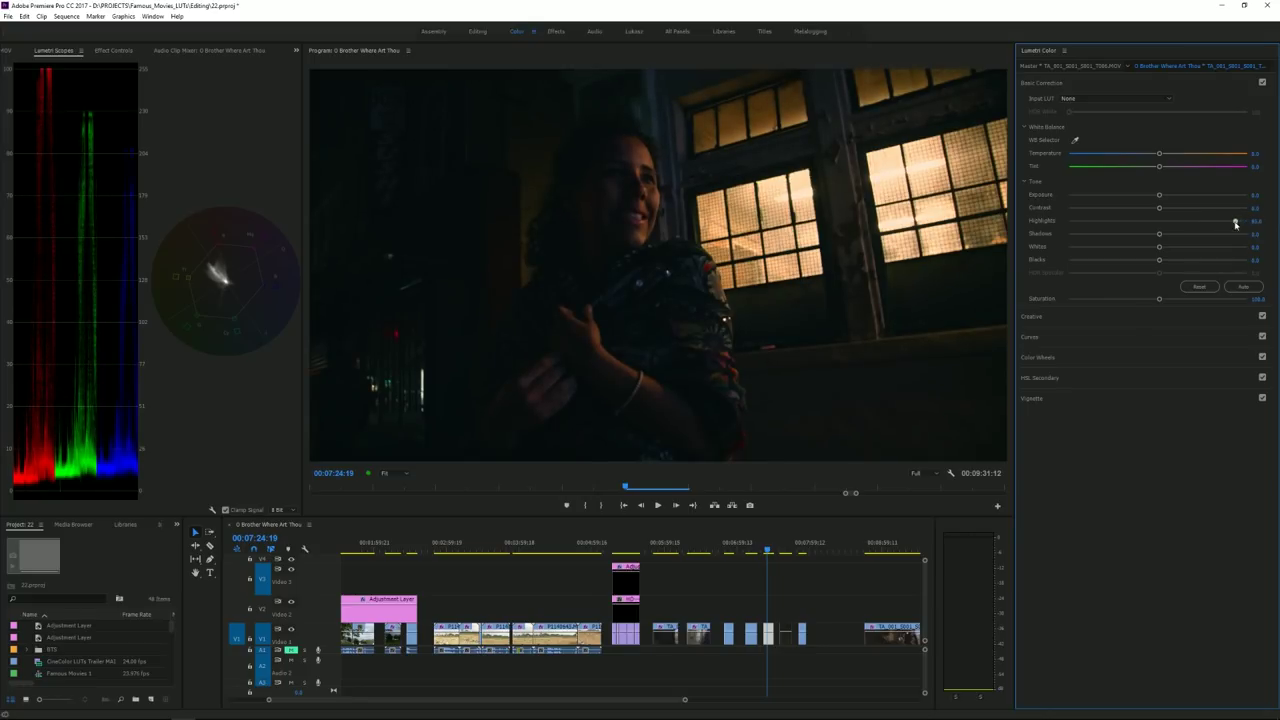
{"action": "left_click_drag", "start_coordinate": [1159, 300], "coordinate": [1141, 300]}
{"action": "key", "text": "space"}
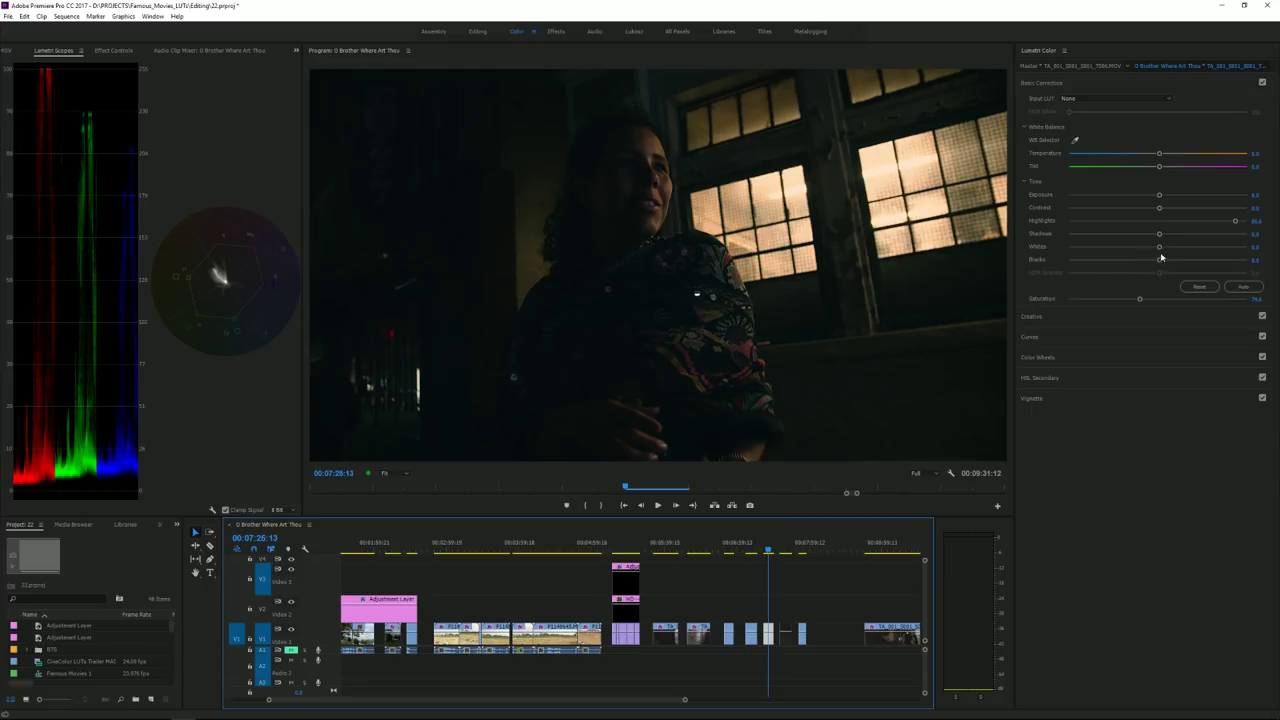
Step: Lower the Blacks of the lit-windows clip to about -13 and play back the adjustment
{"action": "left_click_drag", "start_coordinate": [1158, 265], "coordinate": [1147, 267]}
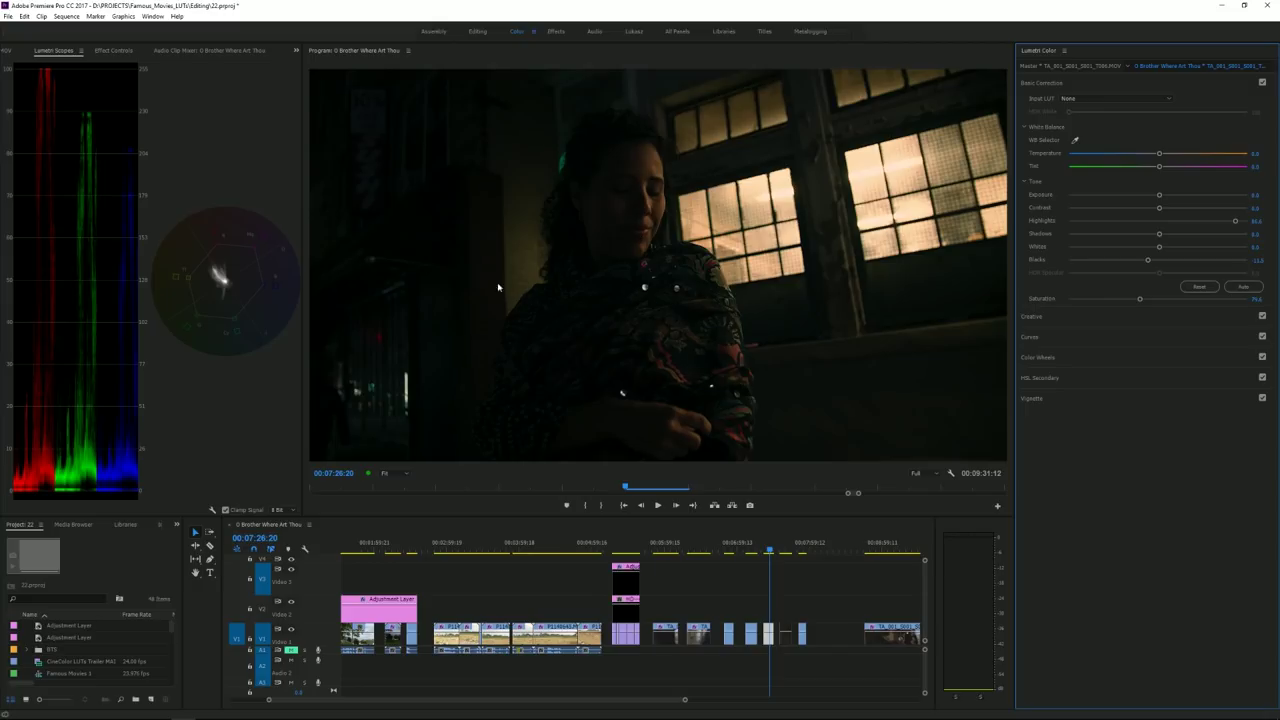
{"action": "key", "text": "space"}
{"action": "key", "text": "space"}
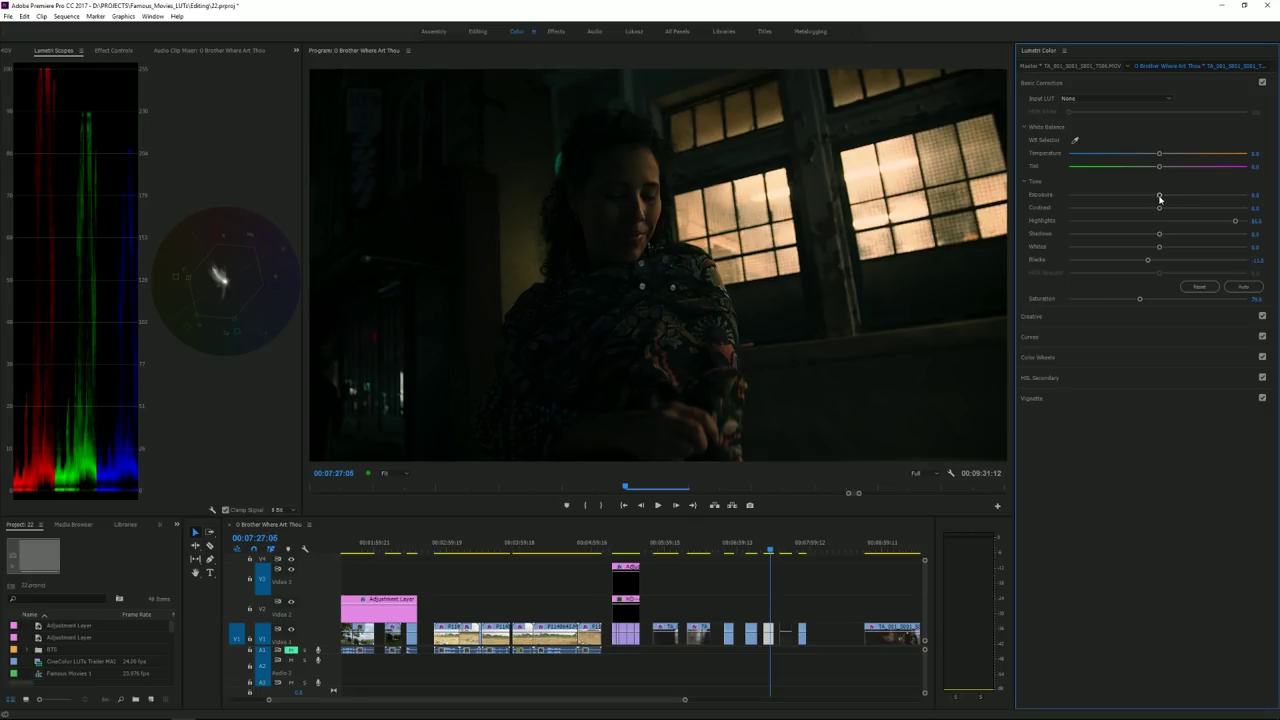
Step: Try an Exposure of about 2.4 on the lit-windows clip, play it, and reset the Exposure to its default
{"action": "left_click_drag", "start_coordinate": [1161, 202], "coordinate": [1201, 206]}
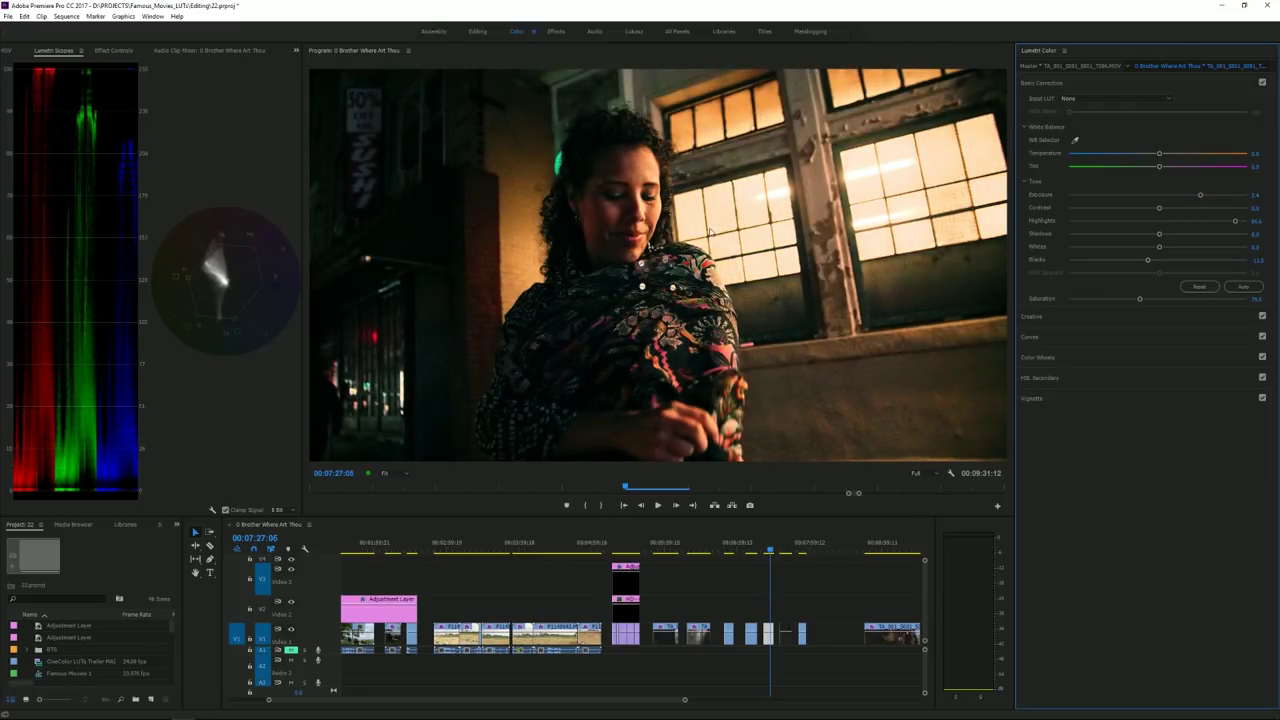
{"action": "key", "text": "space"}
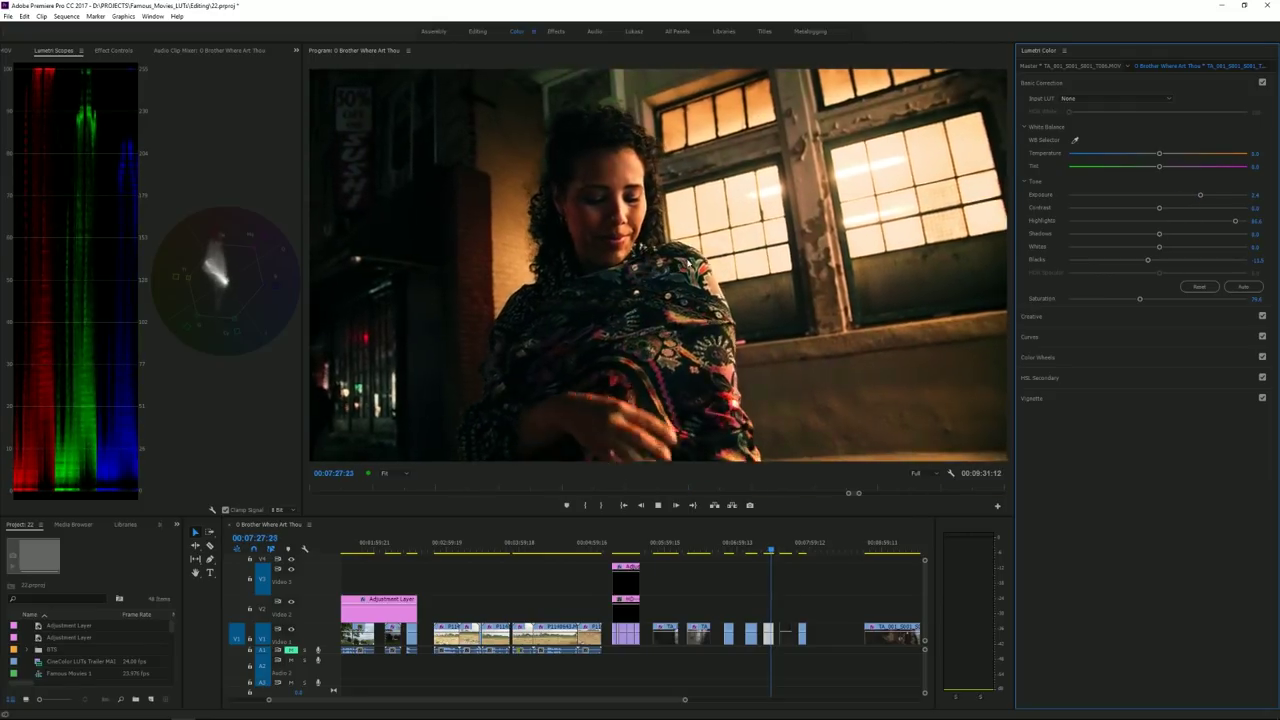
{"action": "double_click", "coordinate": [1199, 196]}
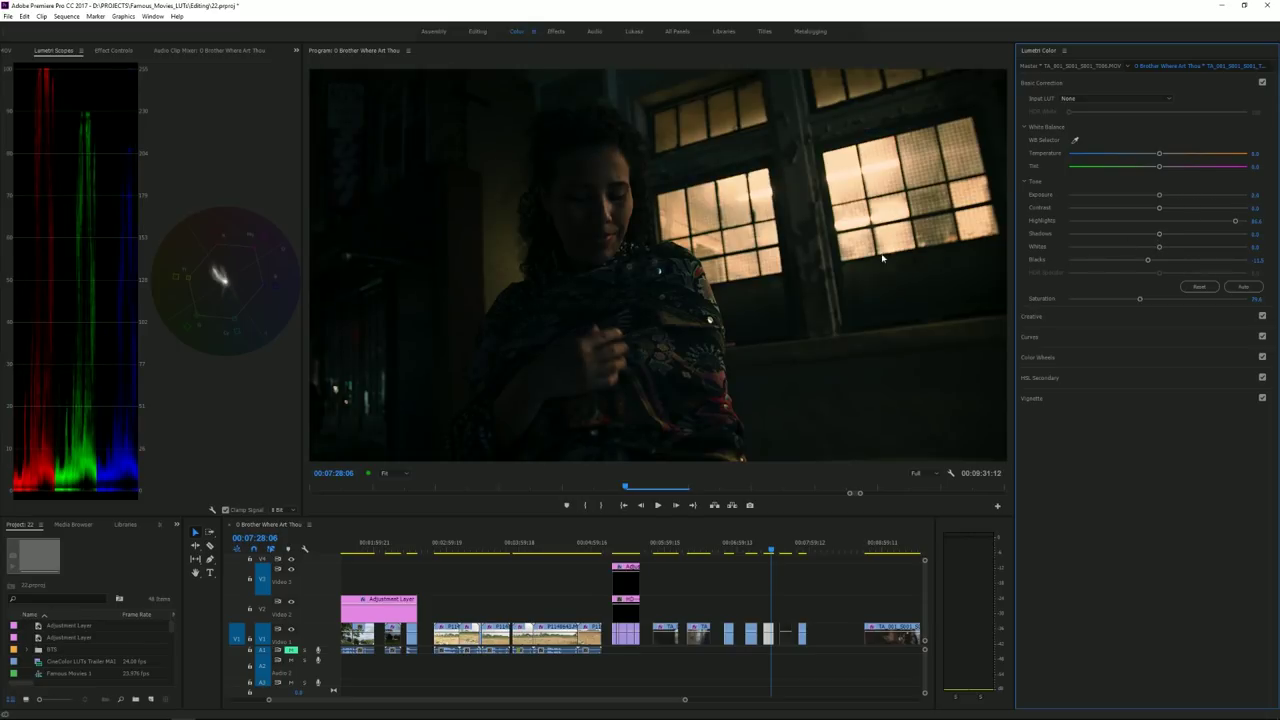
Step: Raise the Shadows of the lit-windows clip strongly to brighten the woman
{"action": "left_click_drag", "start_coordinate": [1160, 233], "coordinate": [1230, 236]}
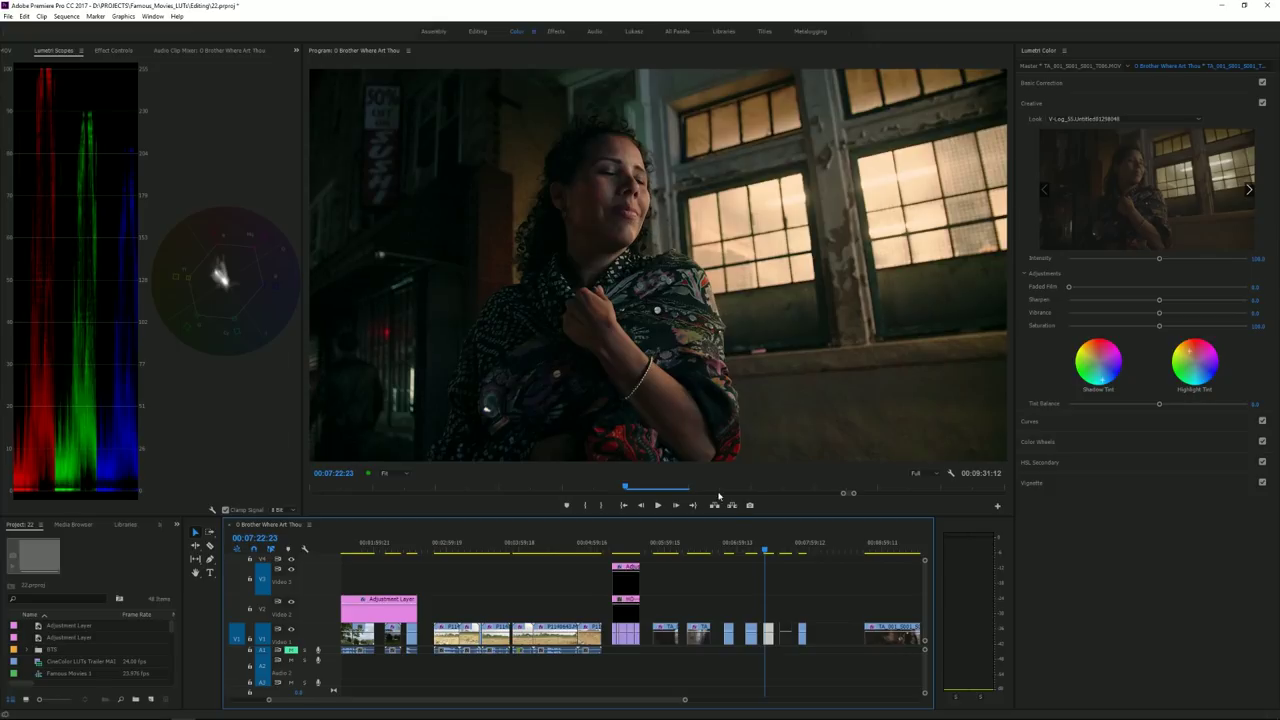
Step: Turn the Creative correction with its V-Log look back on for the dark profile clip at 00:06:52:06 and play the clip
{"action": "left_click", "coordinate": [694, 548]}
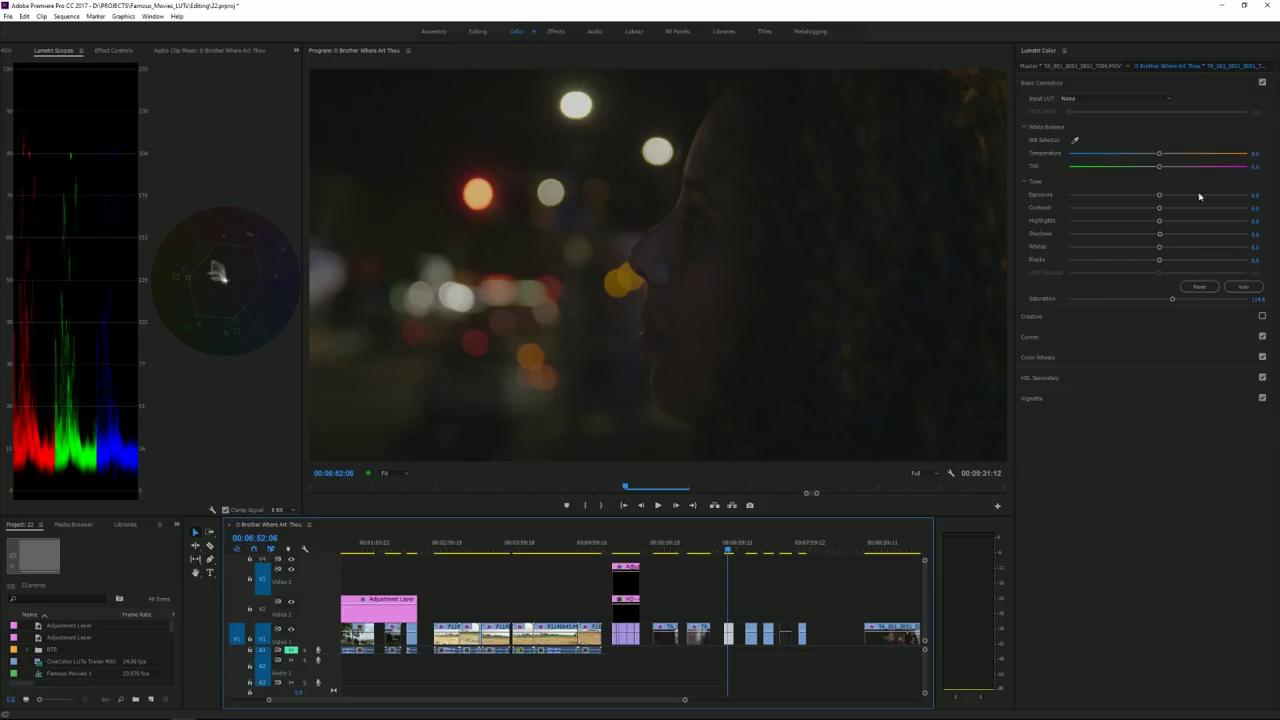
{"action": "left_click", "coordinate": [1030, 316]}
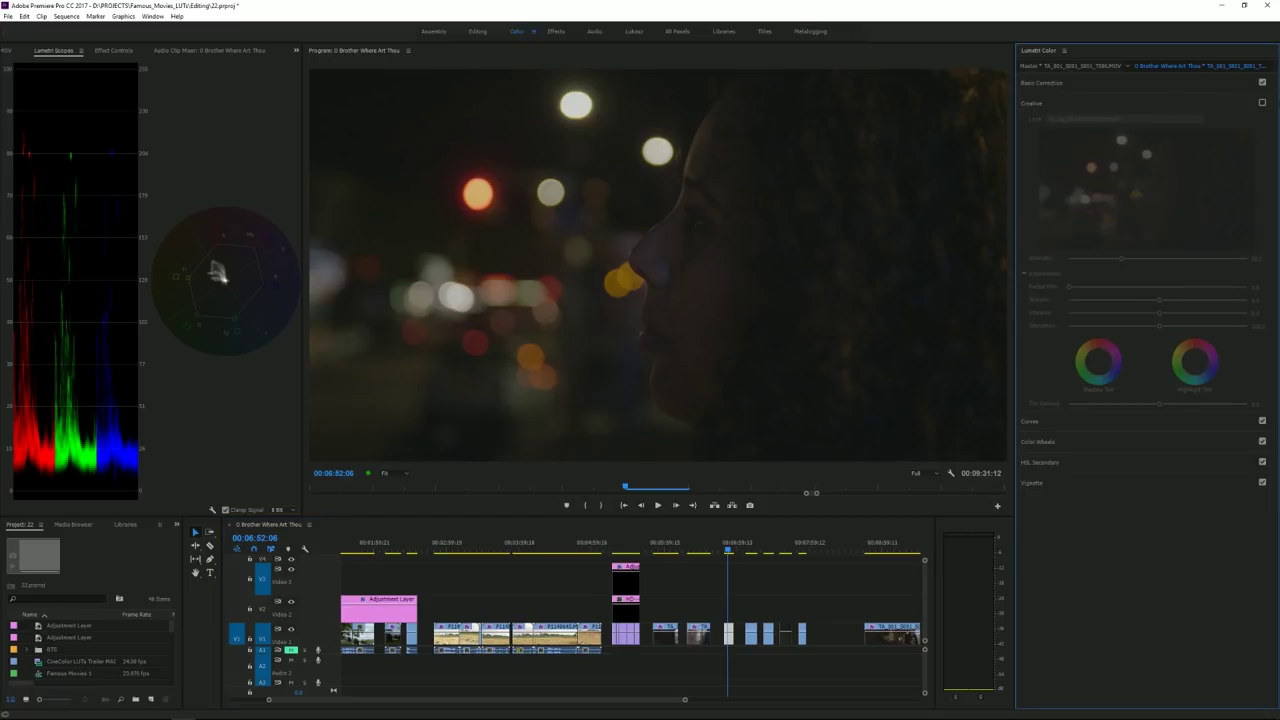
{"action": "left_click", "coordinate": [1263, 103]}
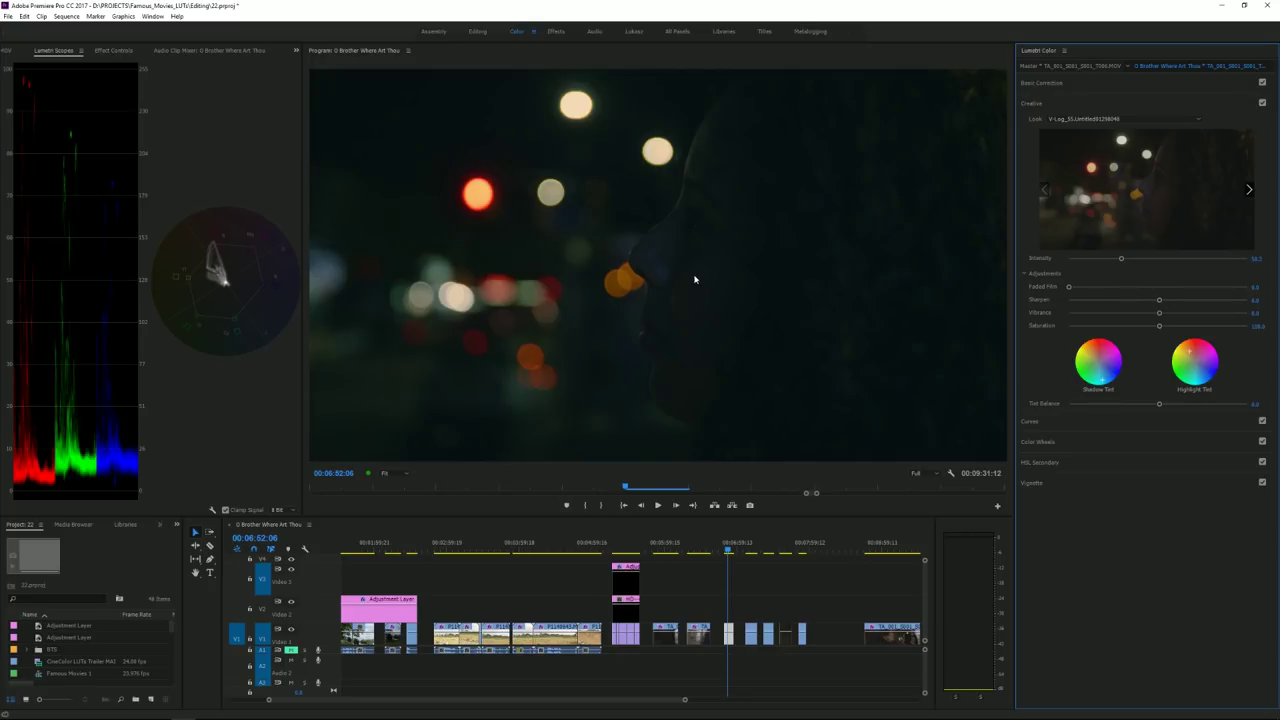
{"action": "key", "text": "space"}
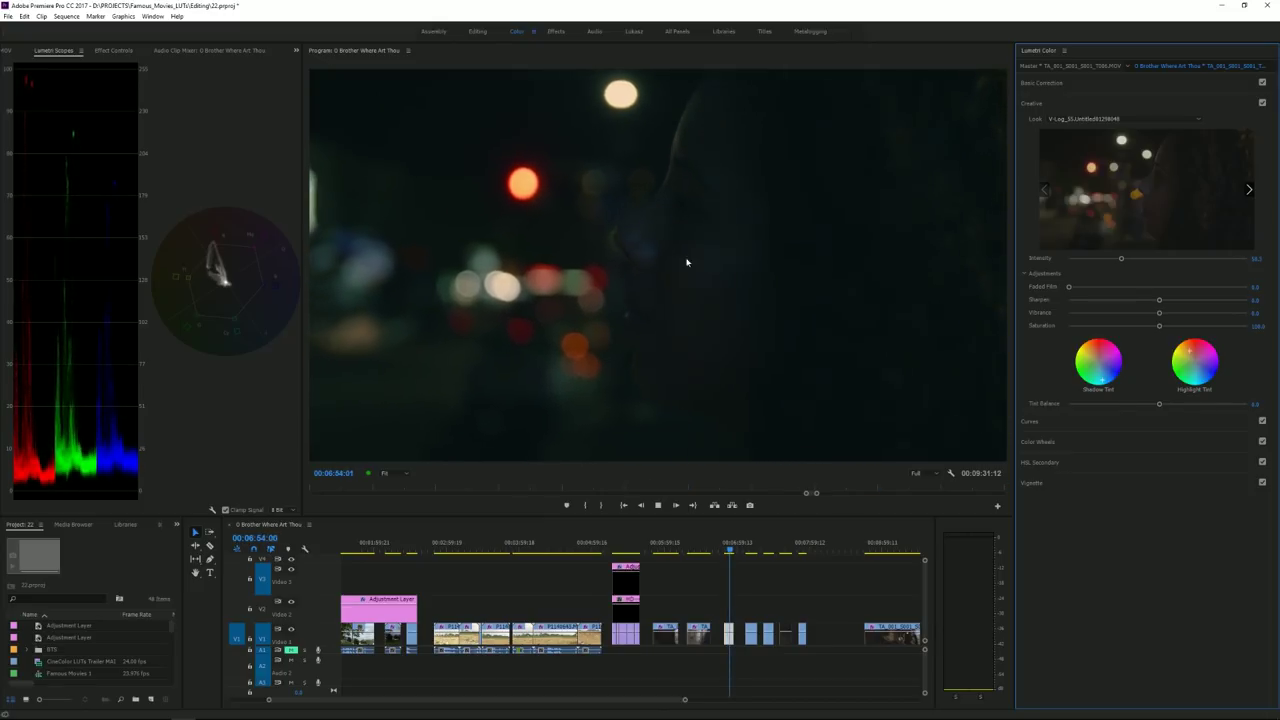
{"action": "key", "text": "space"}
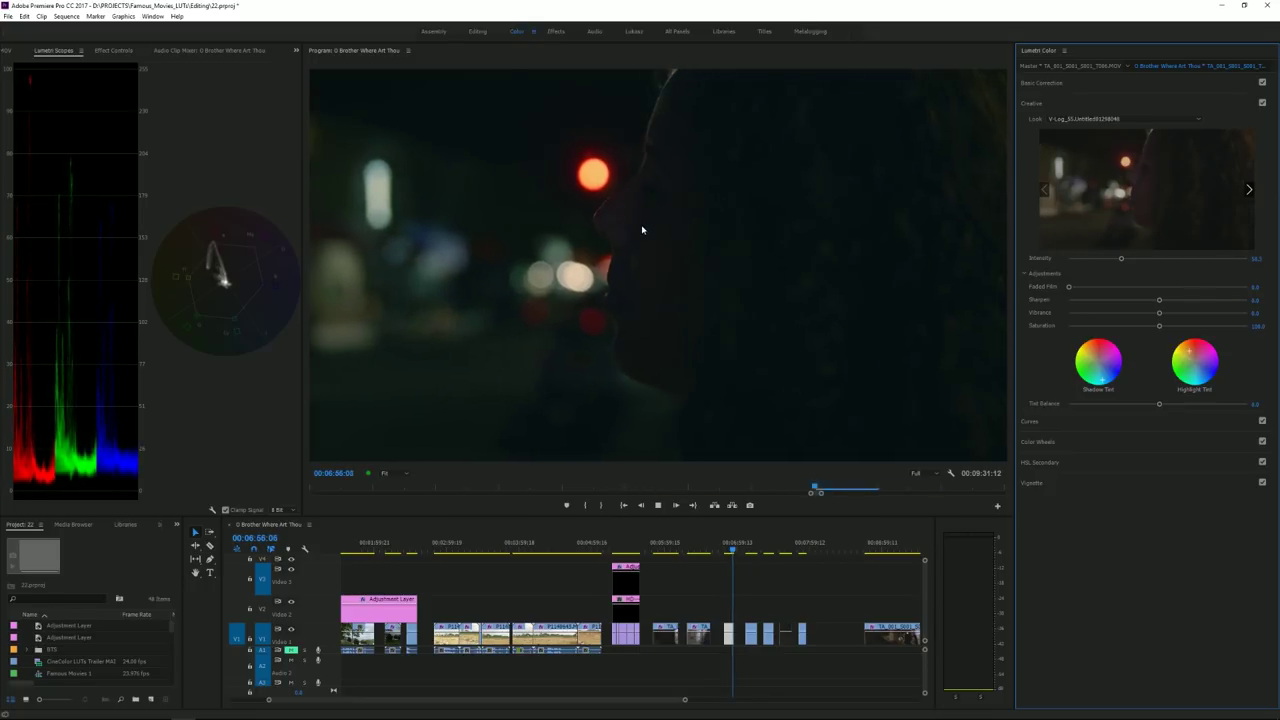
{"action": "key", "text": "space"}
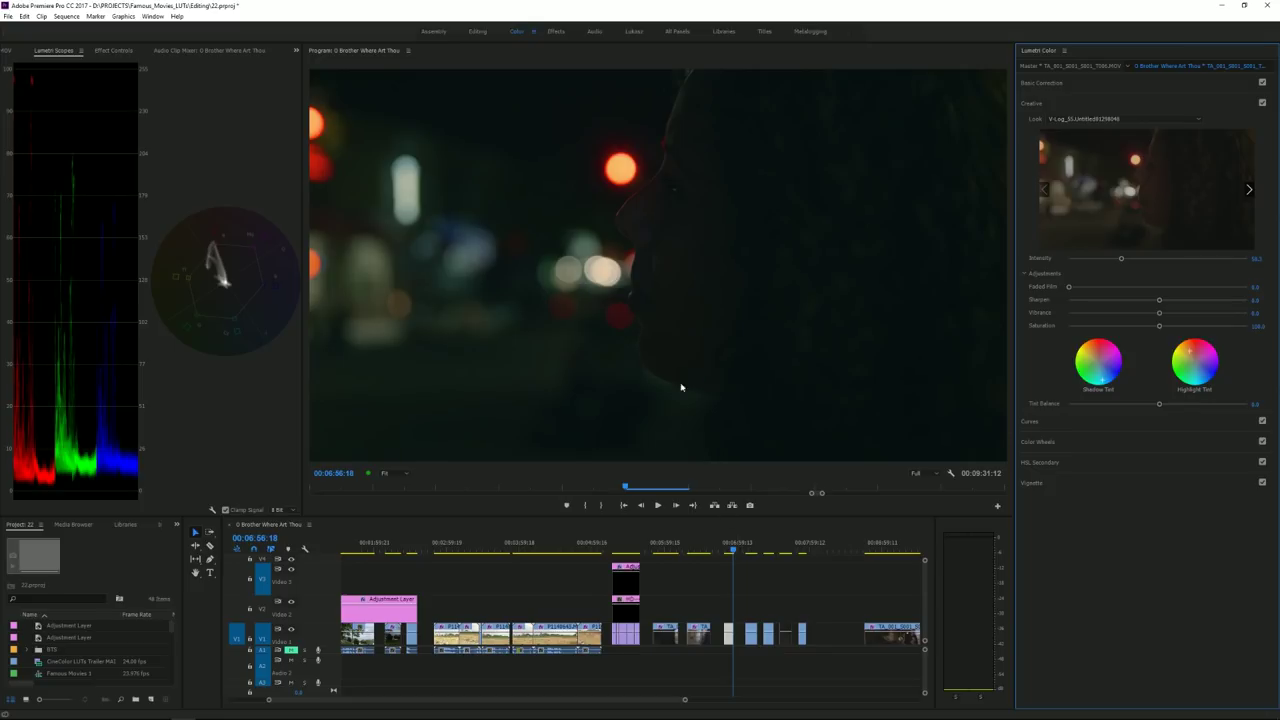
Step: Lower the Blacks of the dark profile clip to about -12 and play back the clip around 00:06:55:00
{"action": "left_click_drag", "start_coordinate": [735, 550], "coordinate": [731, 550]}
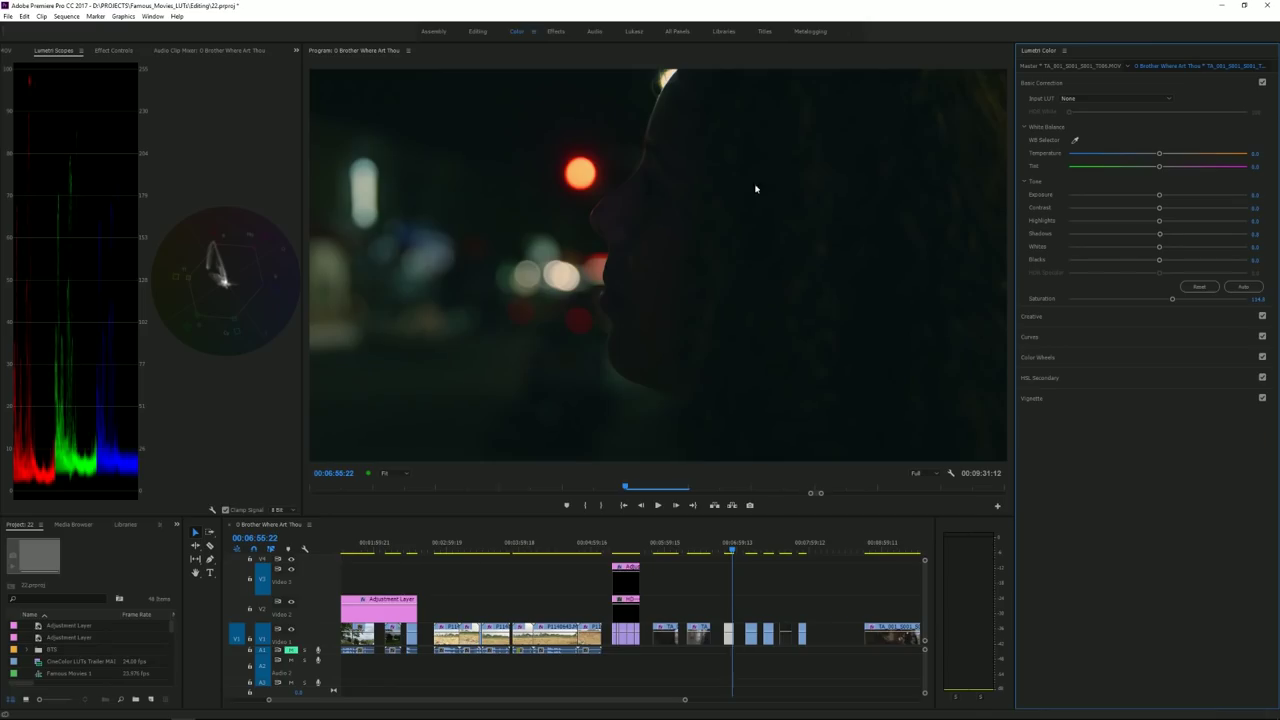
{"action": "key", "text": "space"}
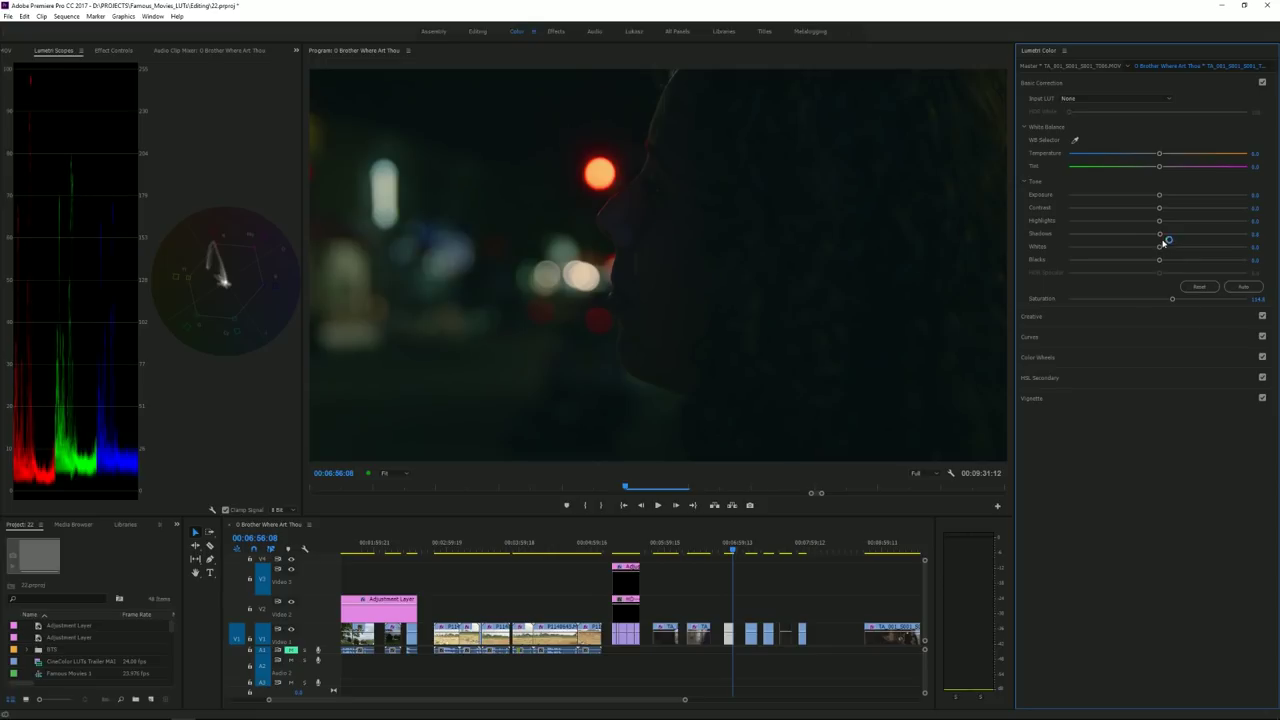
{"action": "left_click_drag", "start_coordinate": [1160, 262], "coordinate": [1148, 262]}
{"action": "left_click", "coordinate": [731, 548]}
{"action": "key", "text": "space"}
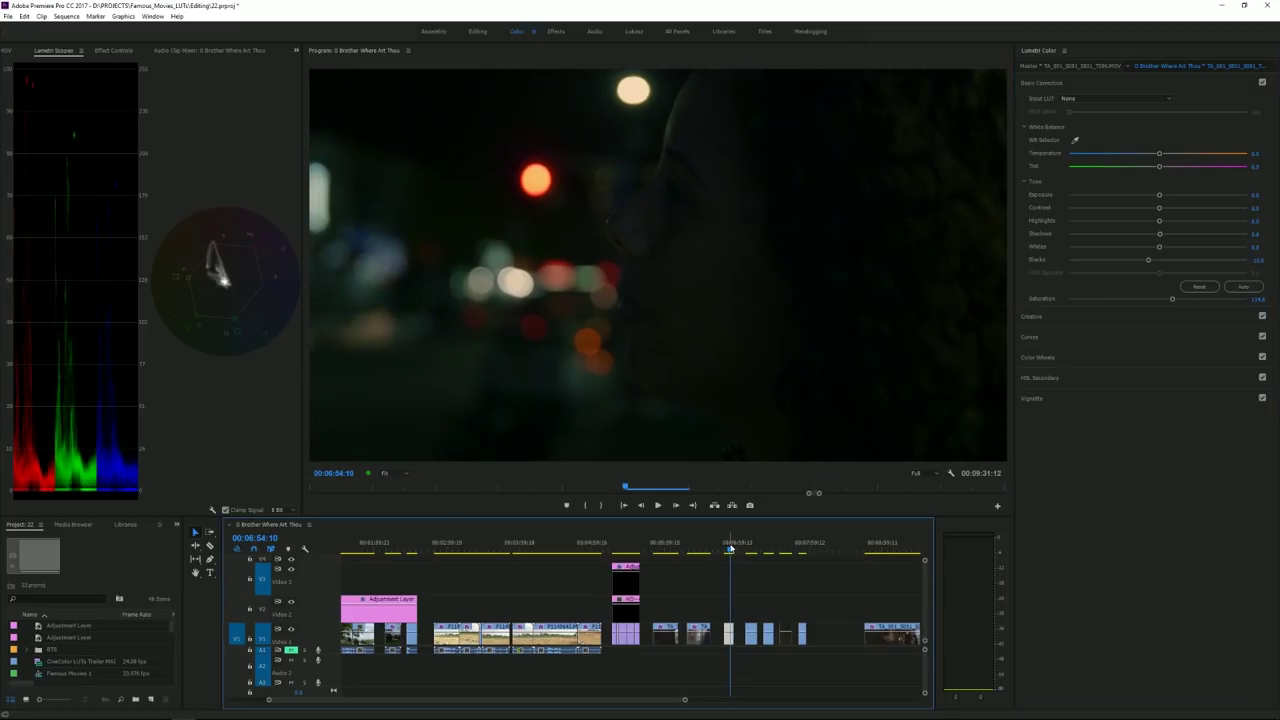
{"action": "key", "text": "space"}
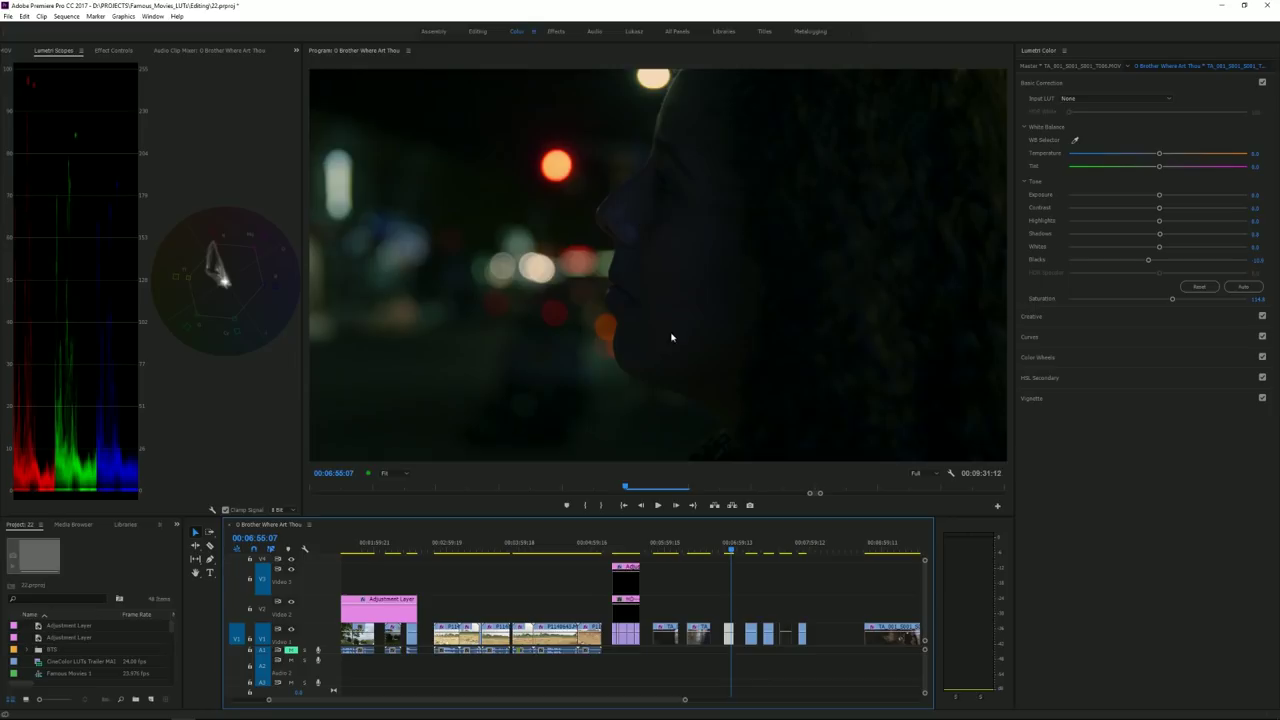
{"action": "key", "text": "space"}
{"action": "key", "text": "space"}
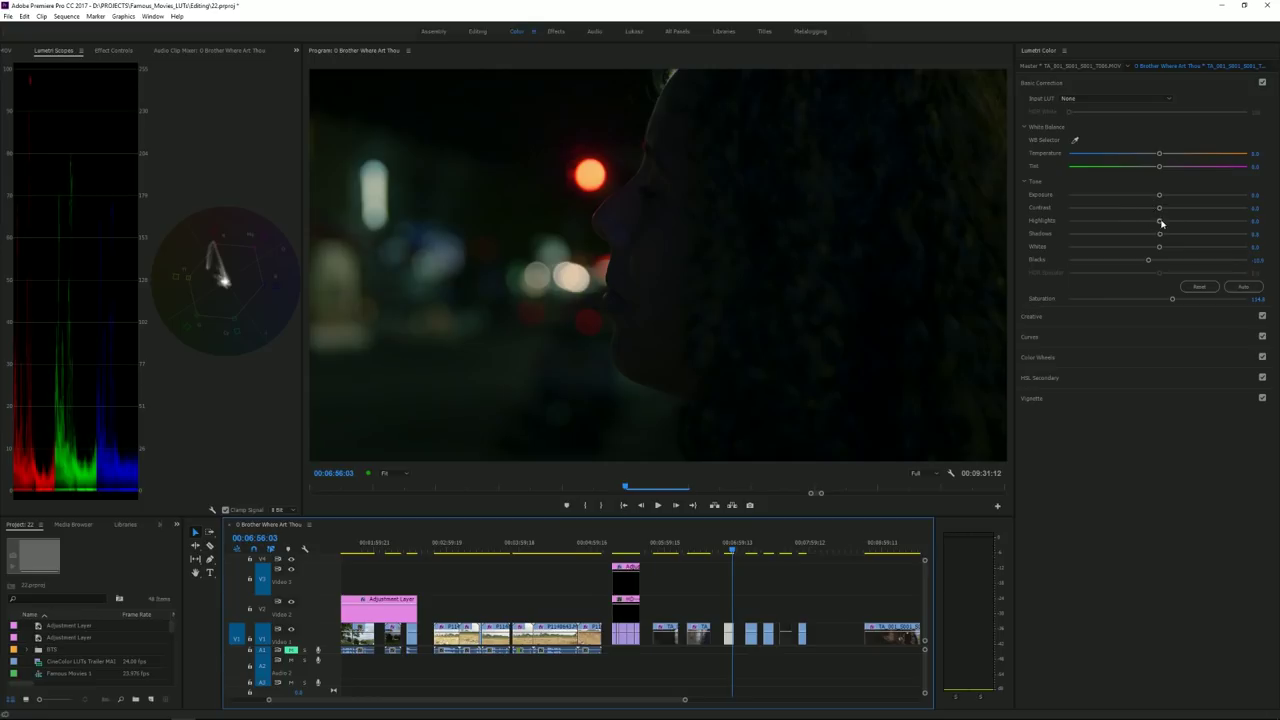
Step: Raise the dark profile clip's Highlights to about 74 and its Shadows to about 63
{"action": "left_click_drag", "start_coordinate": [1161, 226], "coordinate": [1226, 238]}
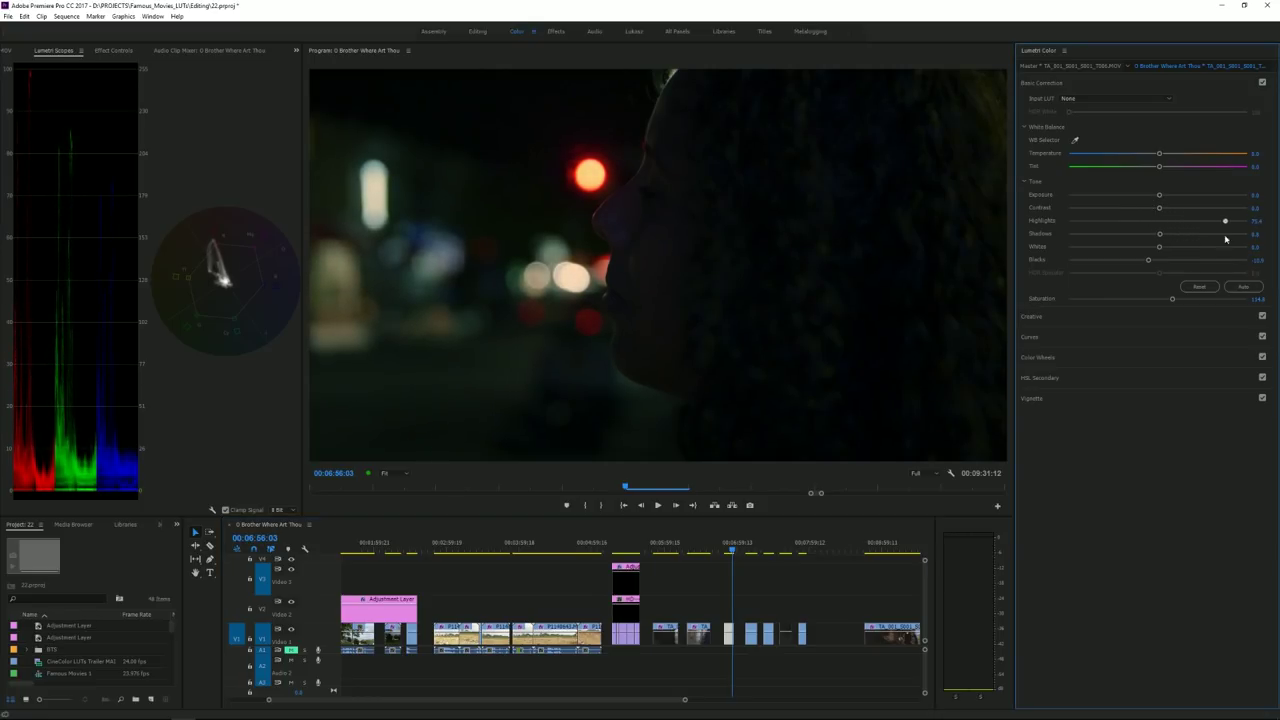
{"action": "left_click", "coordinate": [728, 545]}
{"action": "key", "text": "space"}
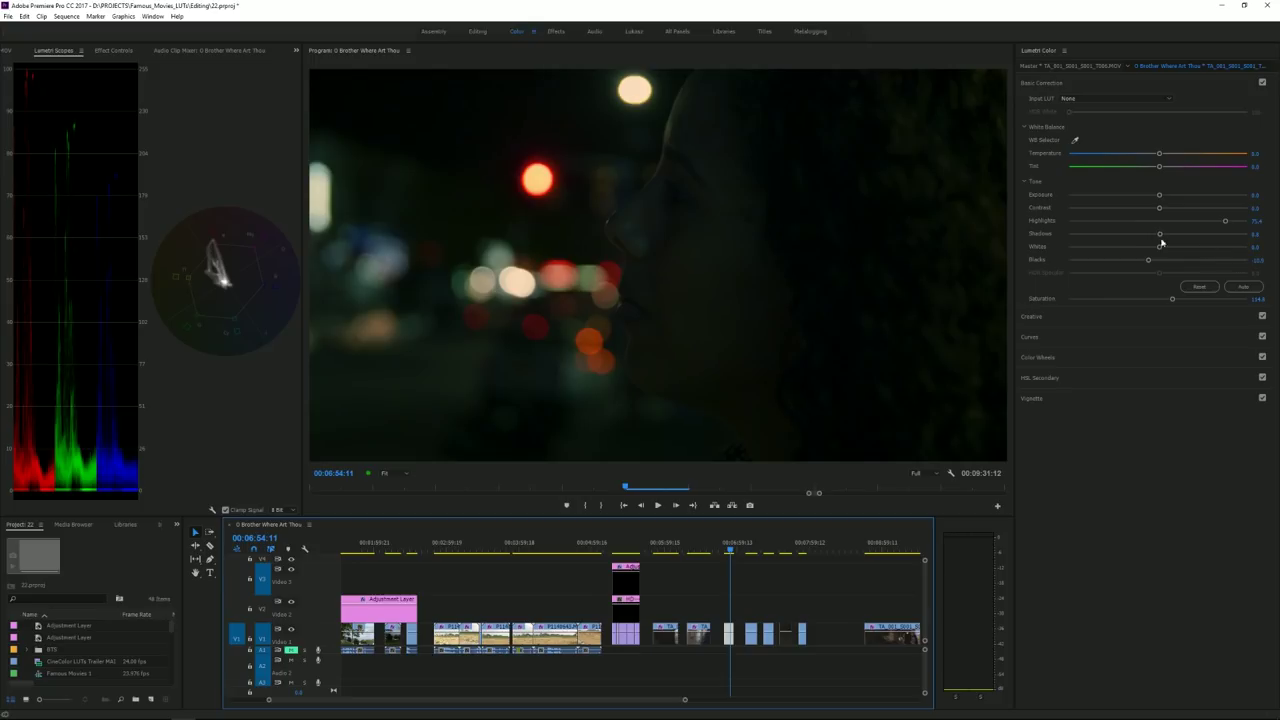
{"action": "left_click_drag", "start_coordinate": [1160, 236], "coordinate": [1216, 243]}
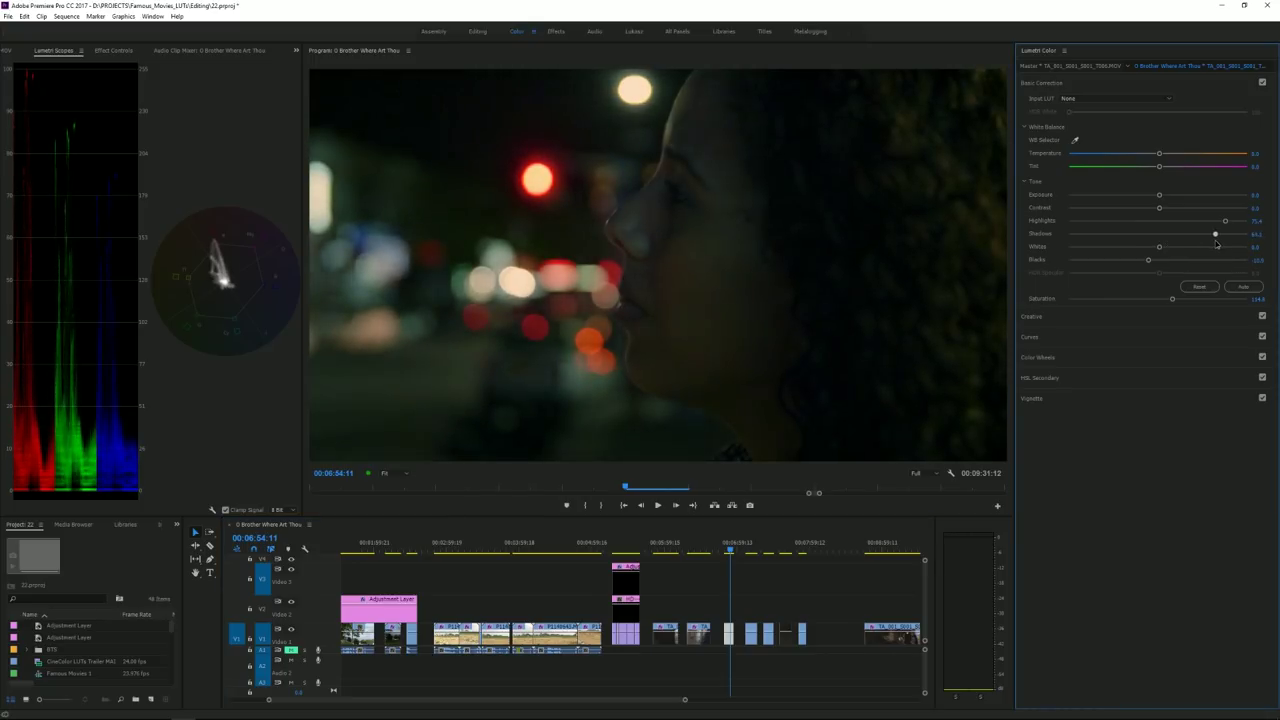